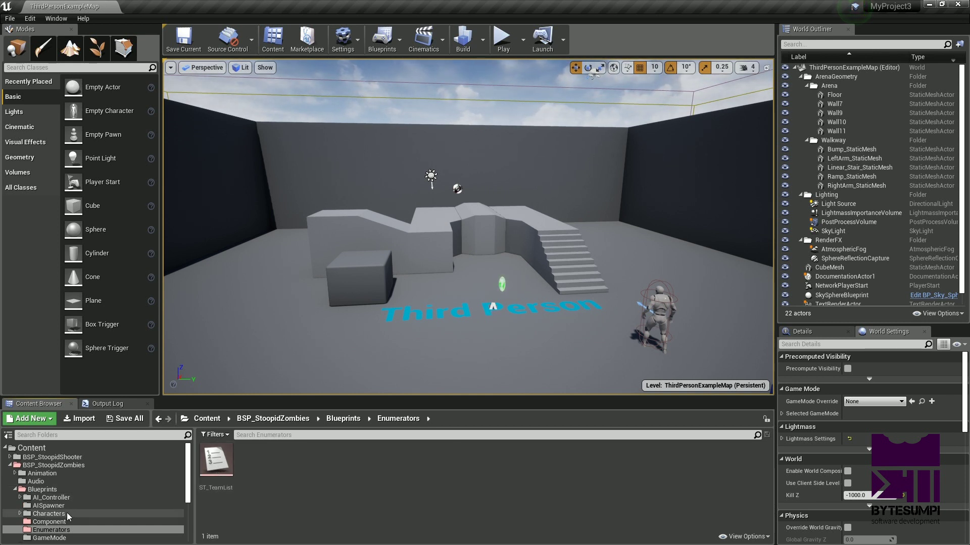
- Open the BSP_StoopidZombies > Blueprints > Component folder to show BPC_Team
click(56, 521)
double_click(227, 464)
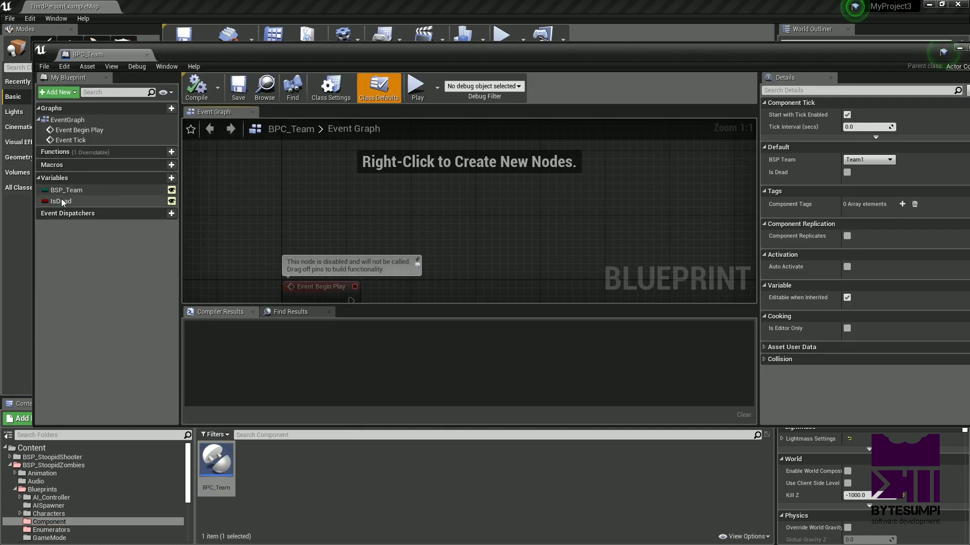
click(61, 200)
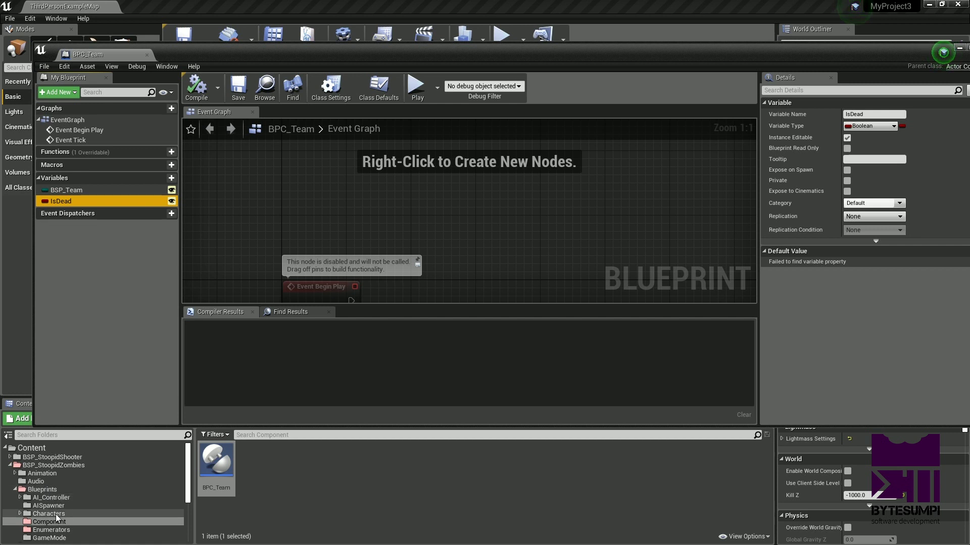
click(209, 484)
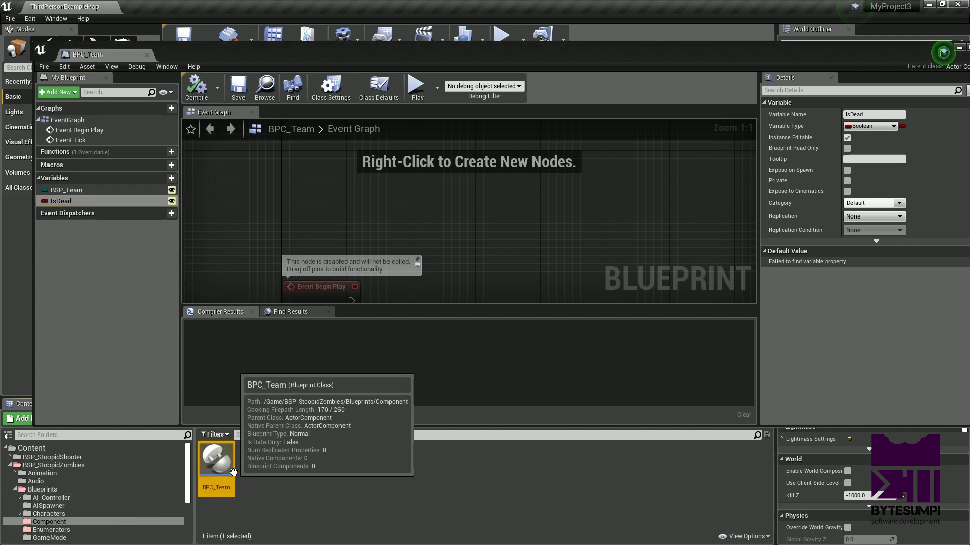
double_click(69, 202)
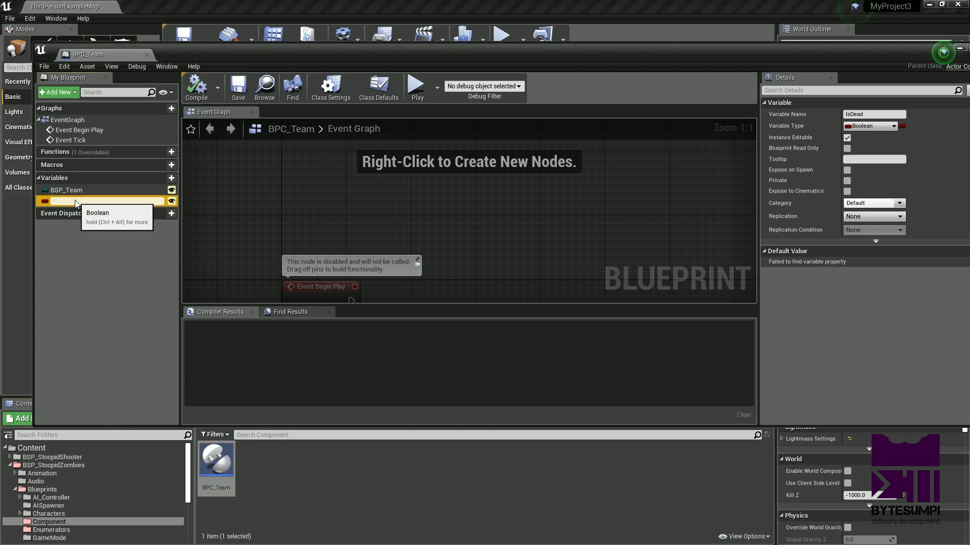
click(59, 234)
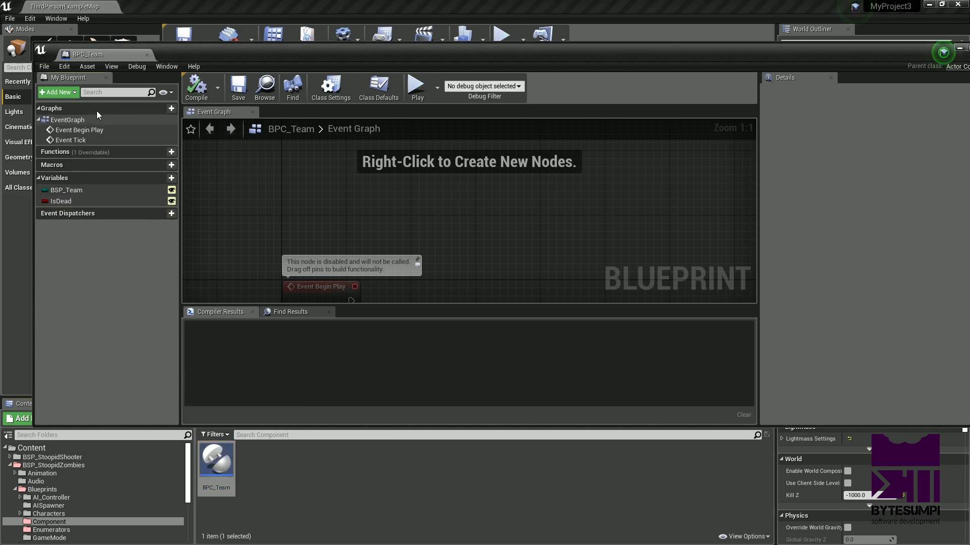
click(147, 55)
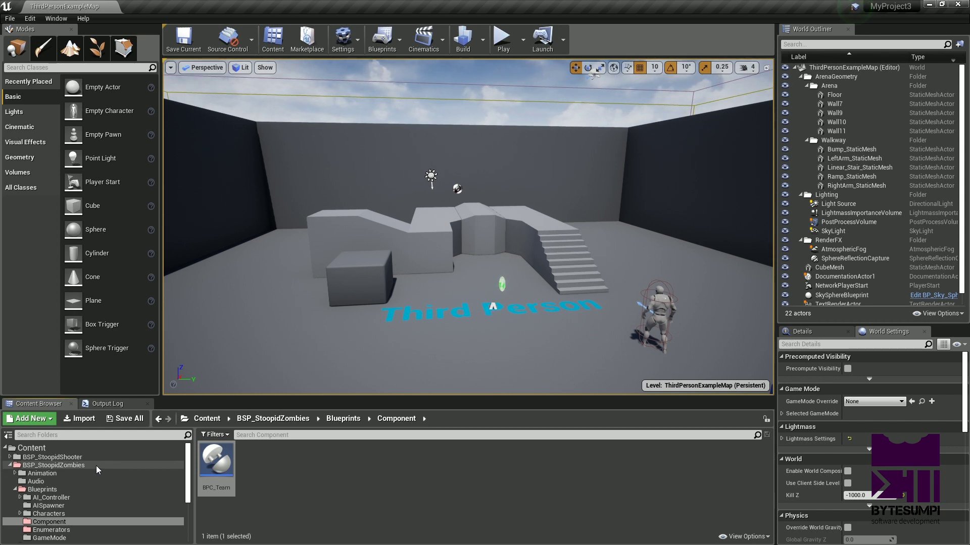
- Browse to the Blueprints > Enumerators folder and select ST_TeamList
click(76, 489)
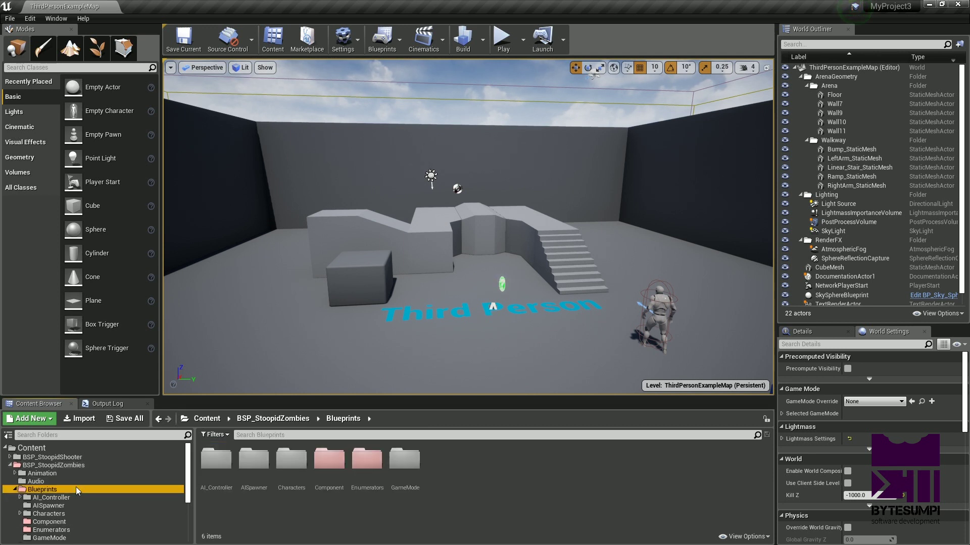
click(74, 522)
click(74, 530)
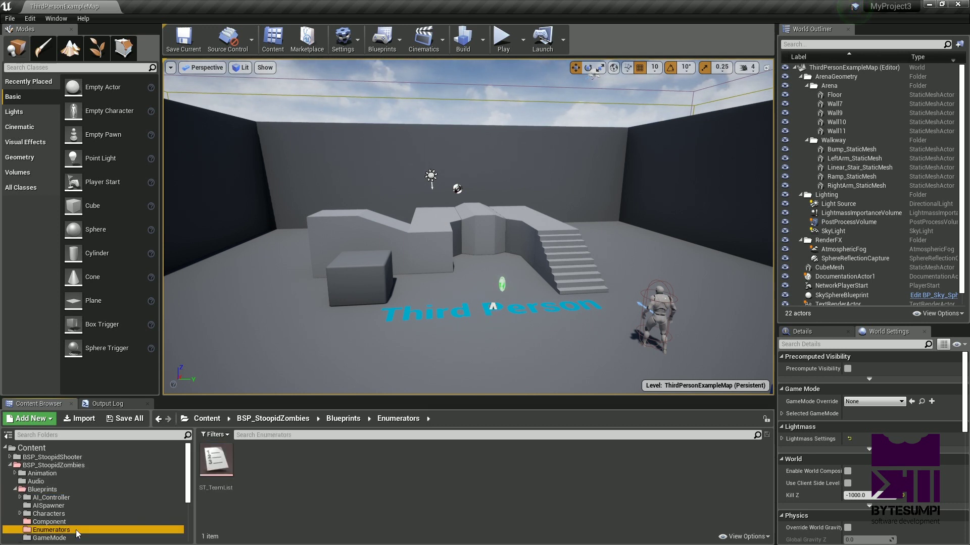
click(223, 457)
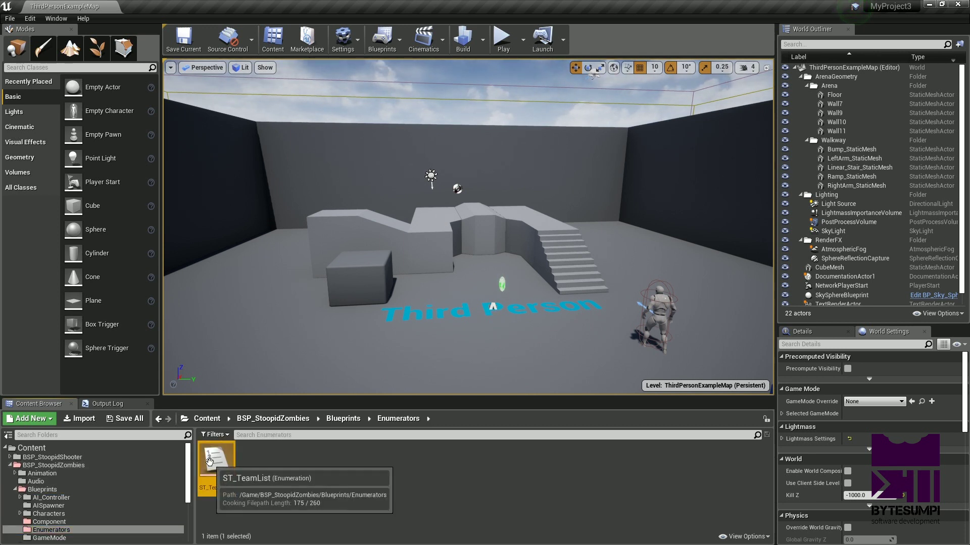
- Delete ST_TeamList, replacing its references with ST_TeamList, and save the affected assets
right_click(209, 462)
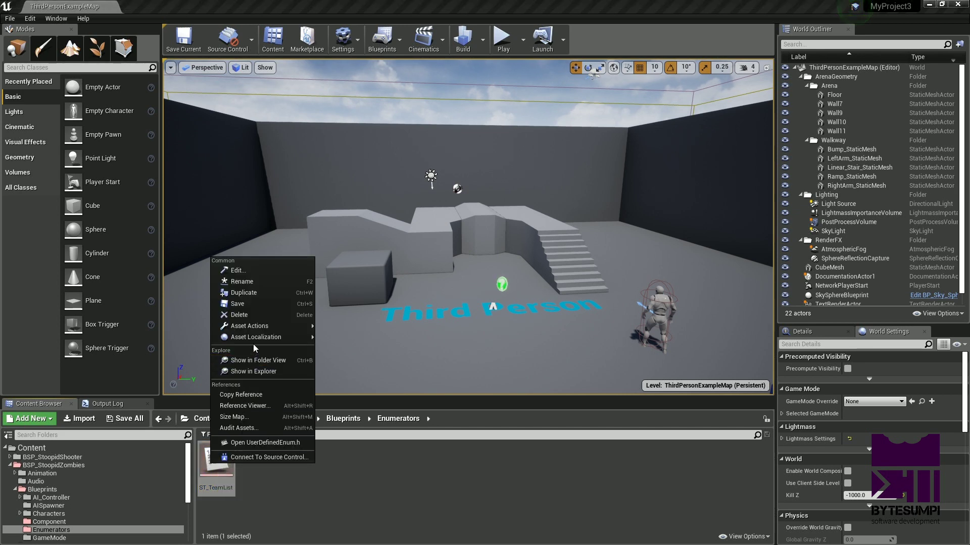
click(265, 315)
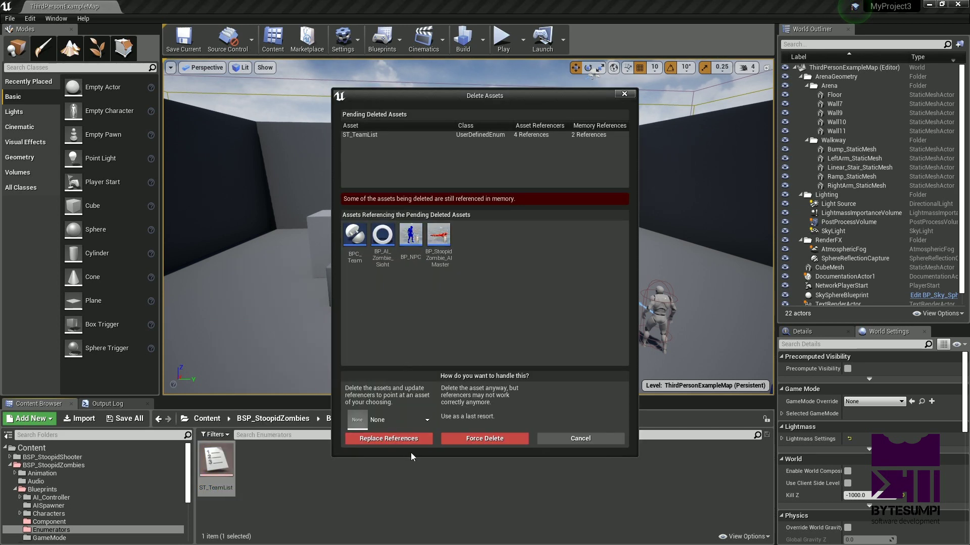
click(413, 418)
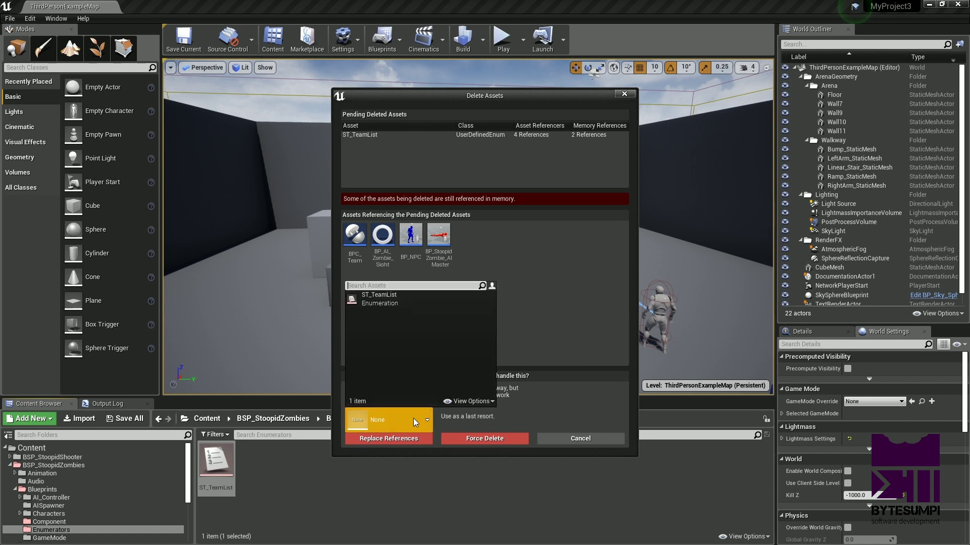
click(398, 296)
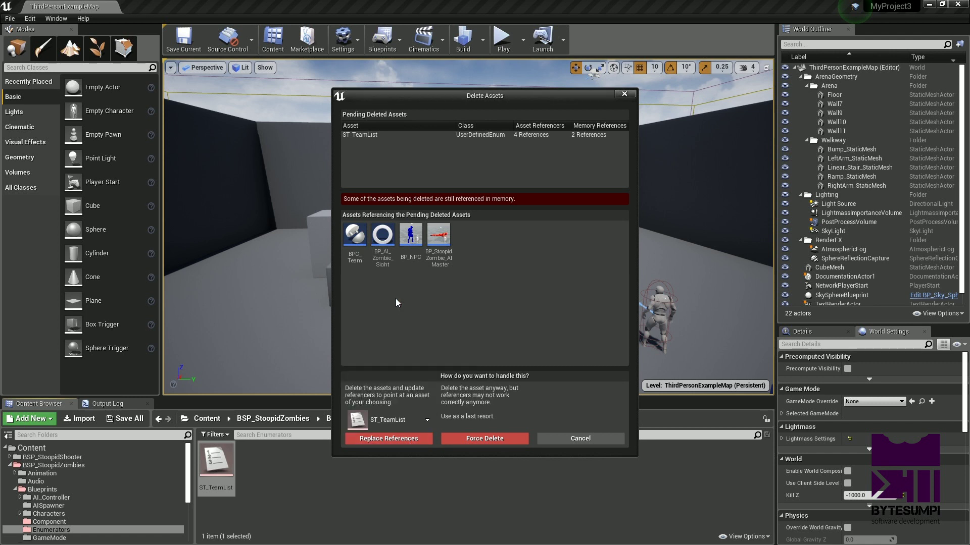
click(413, 438)
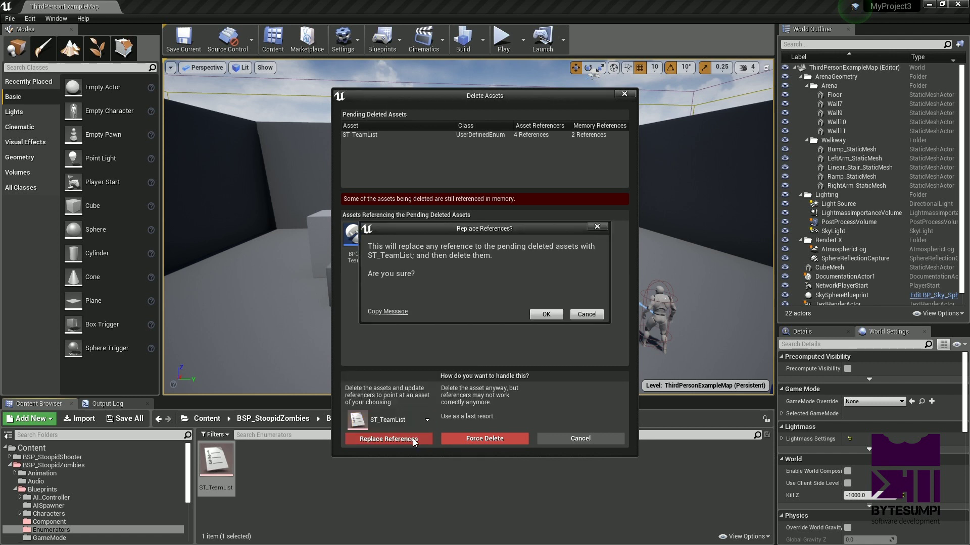
click(553, 318)
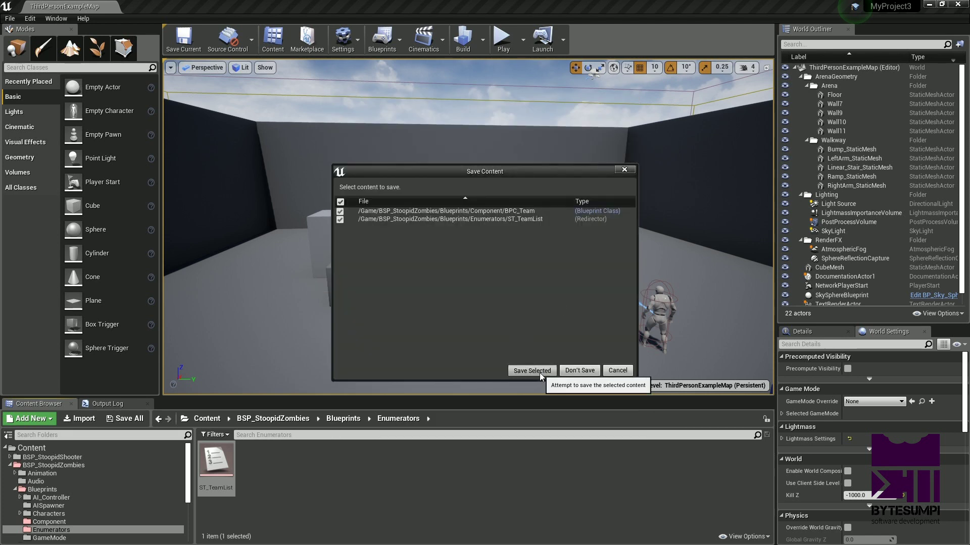
click(539, 372)
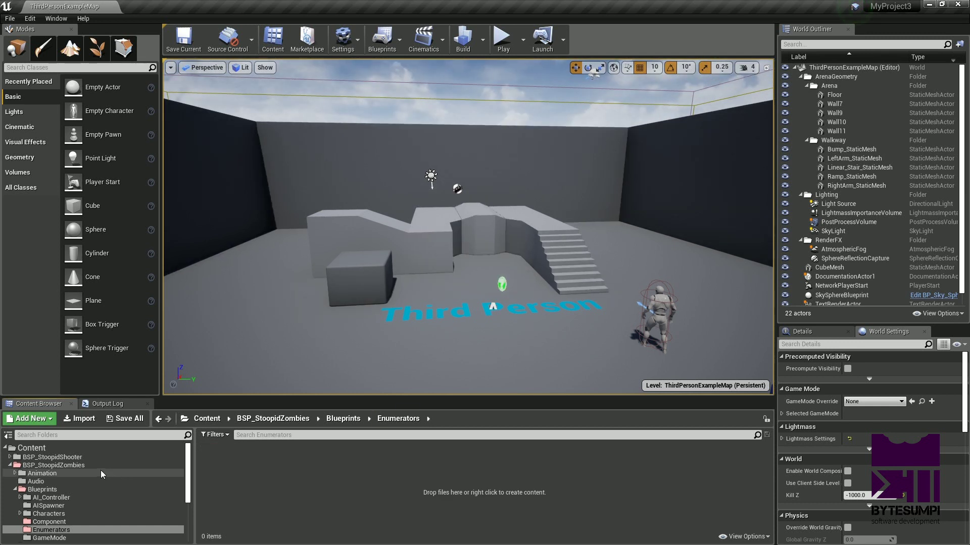
- Rename the BPC_Team component in the Component folder to _toBeDeleted
click(65, 524)
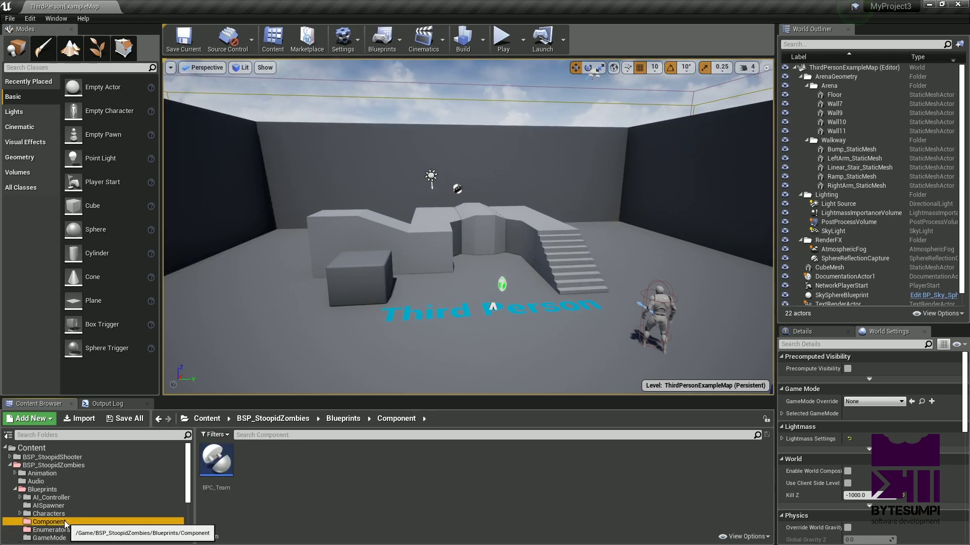
drag(216, 462, 228, 486)
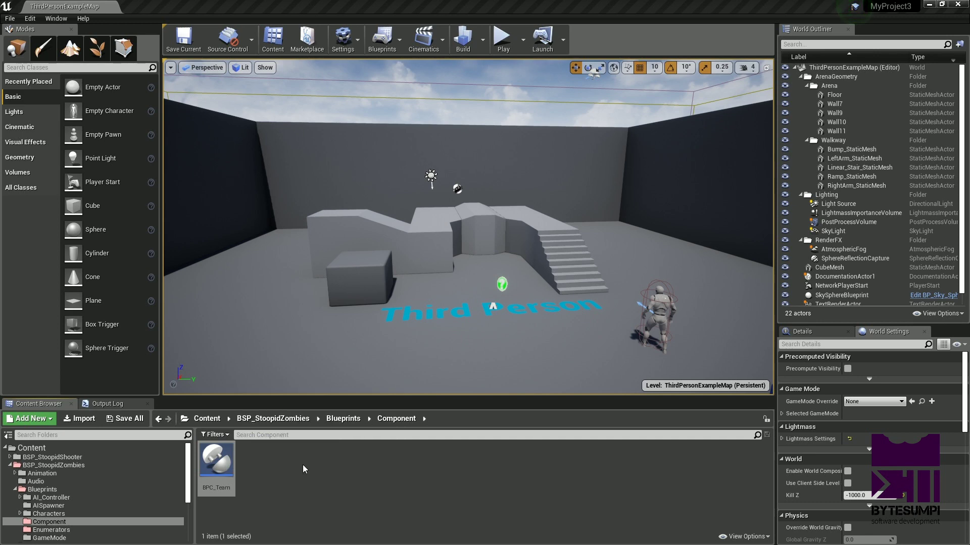
right_click(219, 467)
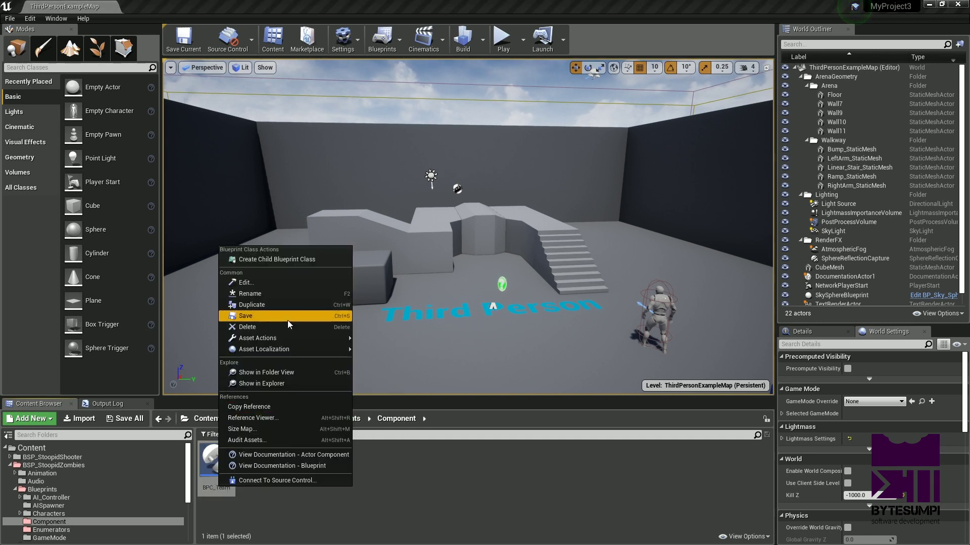
click(287, 294)
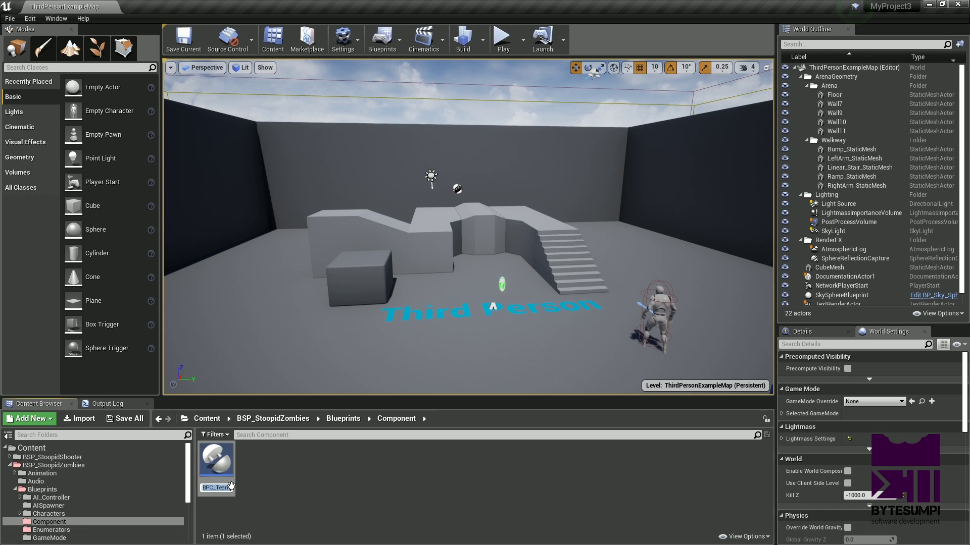
key(BackSpace)
text(_toBeDel)
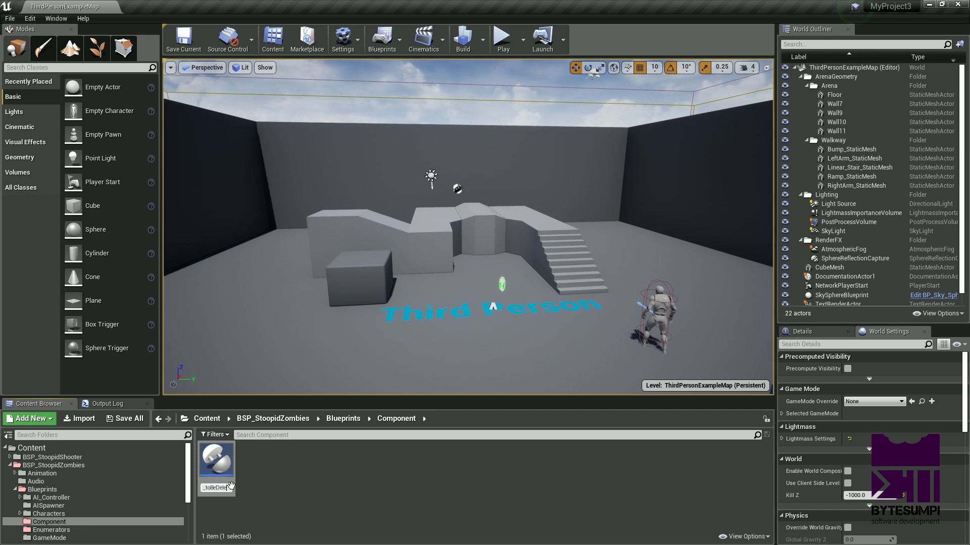
text(ted)
key(Return)
mouse_move(216, 468)
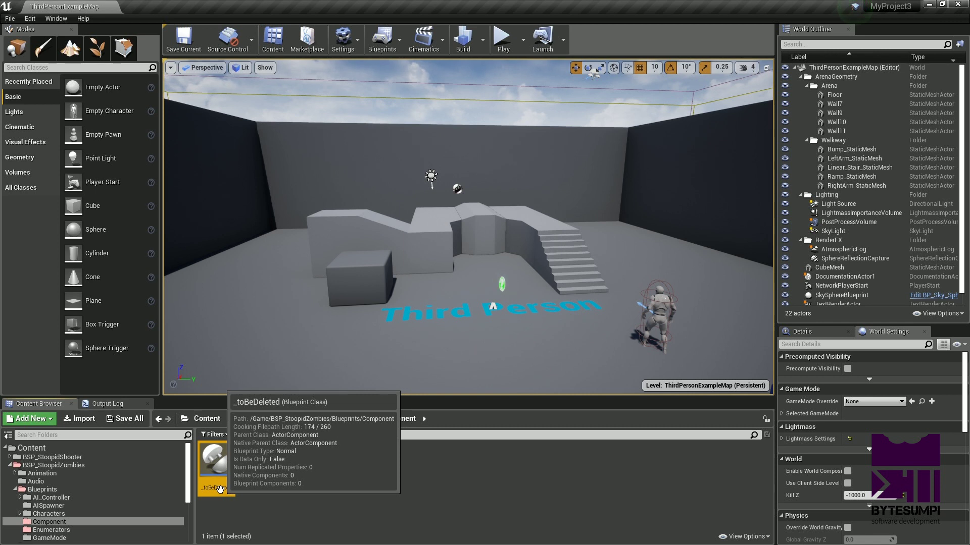
- Open the renamed _toBeDeleted component in the blueprint editor
click(232, 497)
key(F2)
key(Escape)
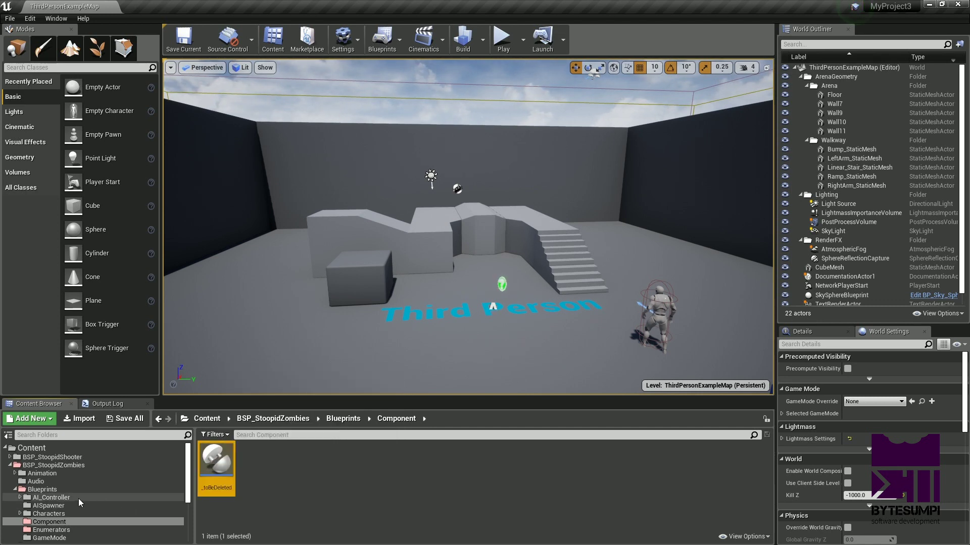
double_click(212, 470)
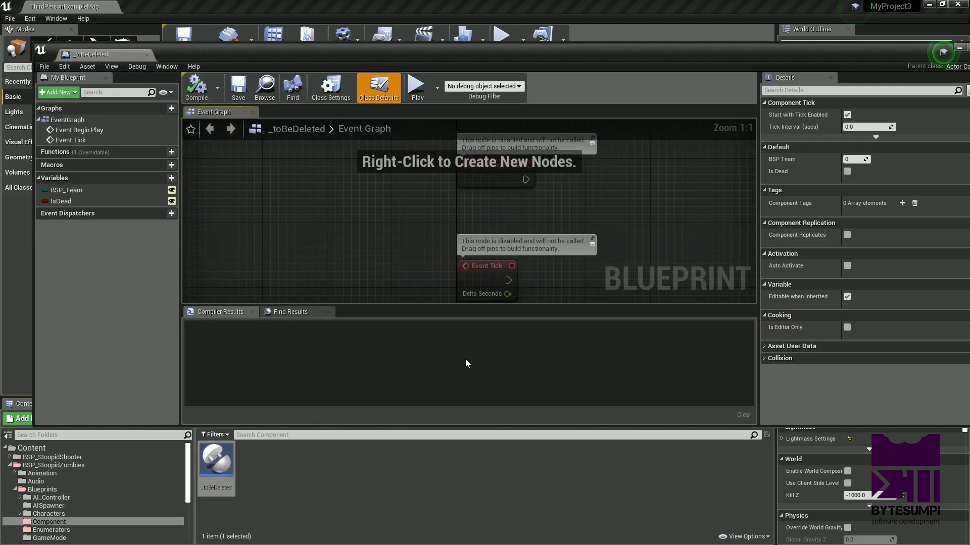
- Search all blueprints for _tobedeleted and open the first result in BP_AI_Zombie_SightCheck_Visibility
click(295, 310)
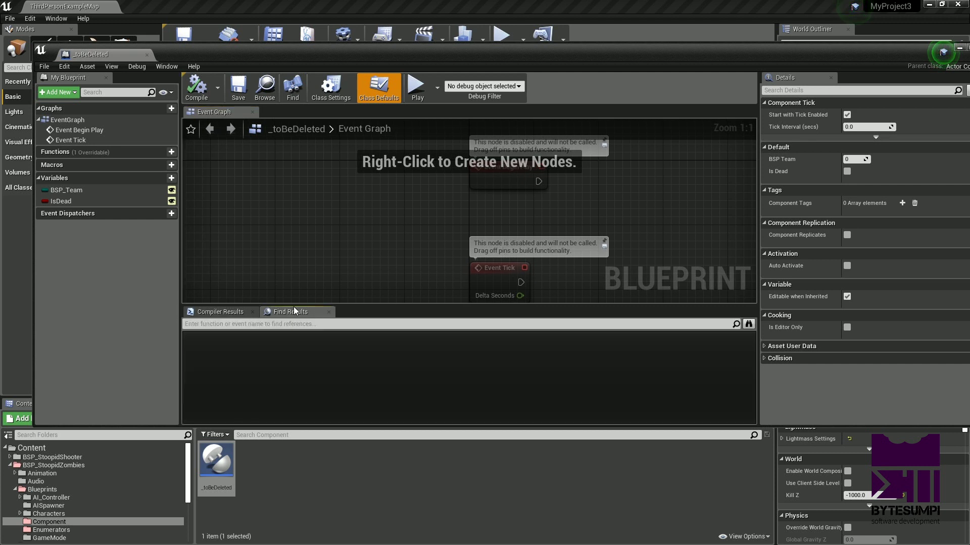
click(645, 326)
text(_tobedeleted)
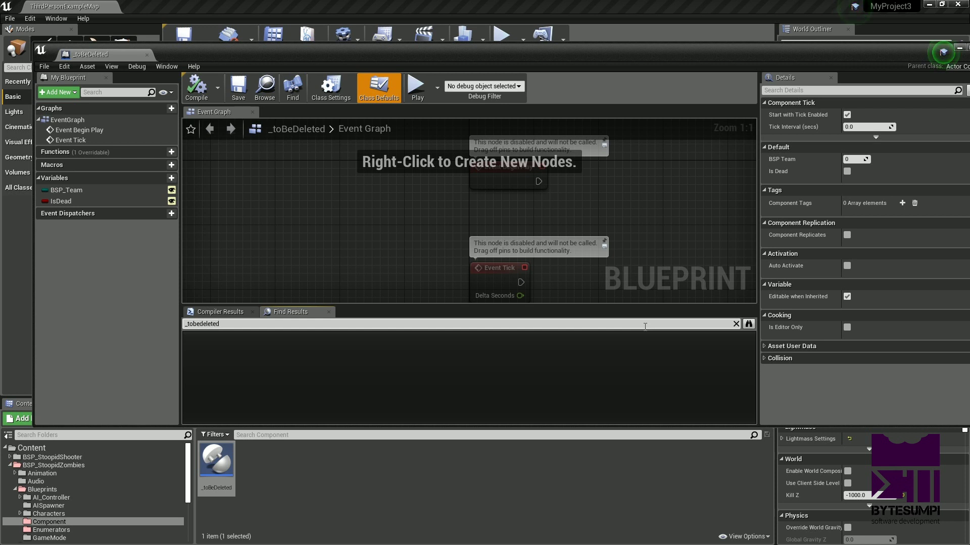
click(749, 325)
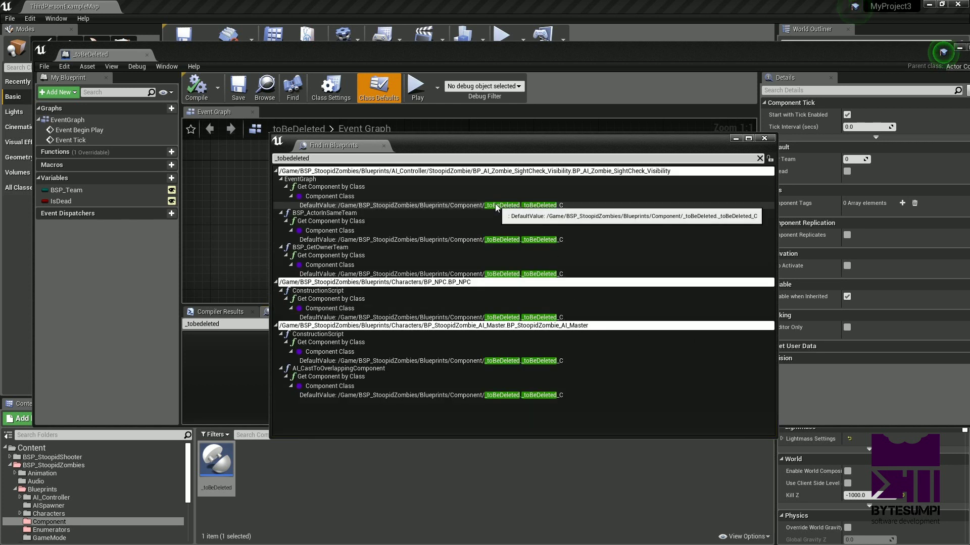
drag(492, 146, 529, 140)
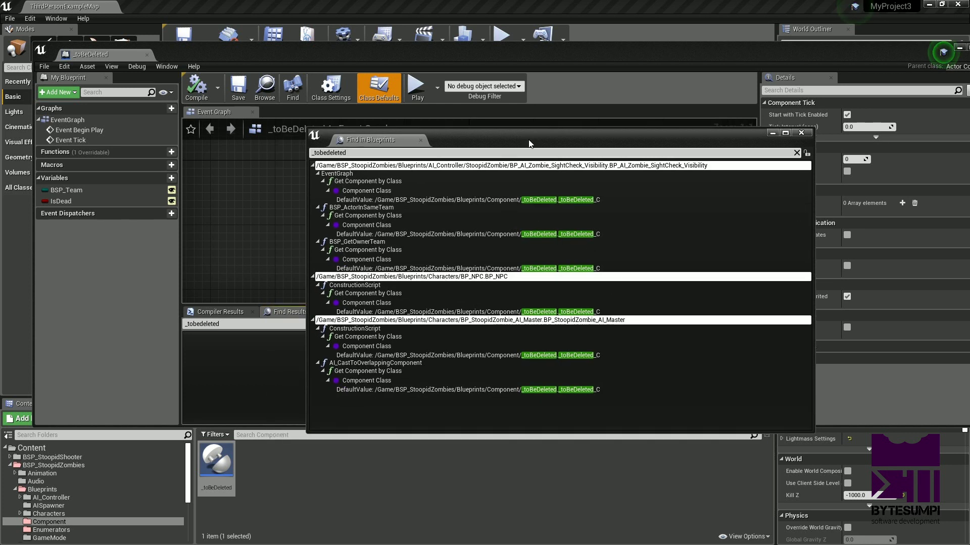
click(529, 200)
double_click(529, 200)
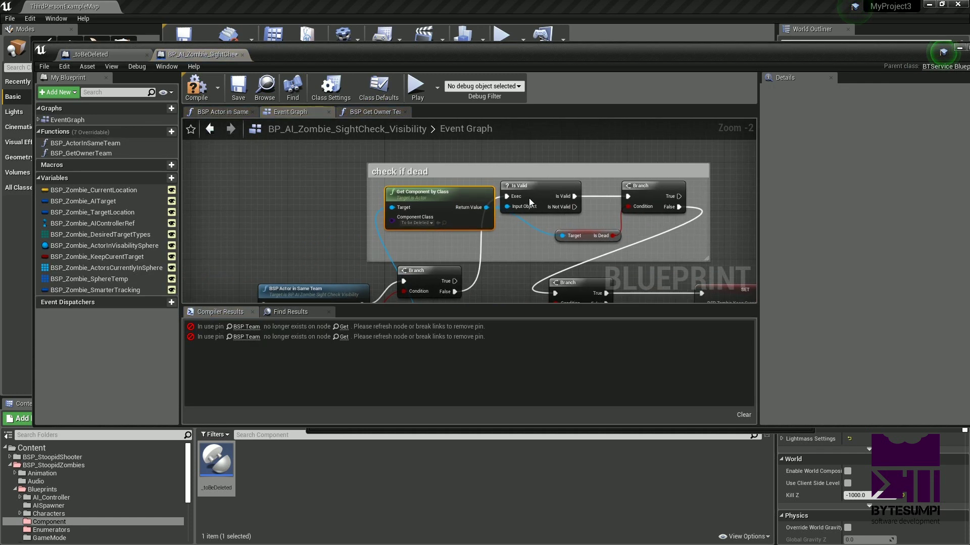
- Set the SightCheck_Visibility node's component class to BPC Team and compile
click(454, 231)
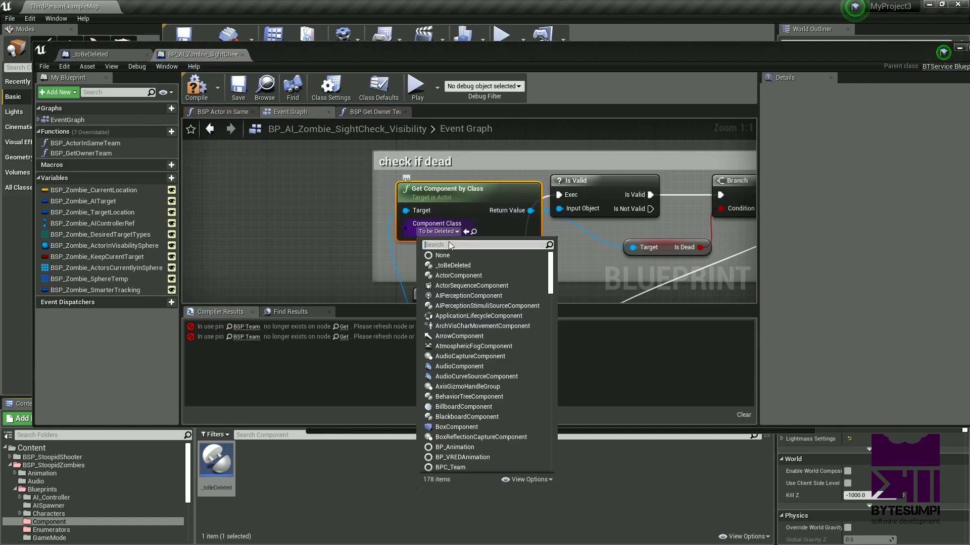
click(459, 469)
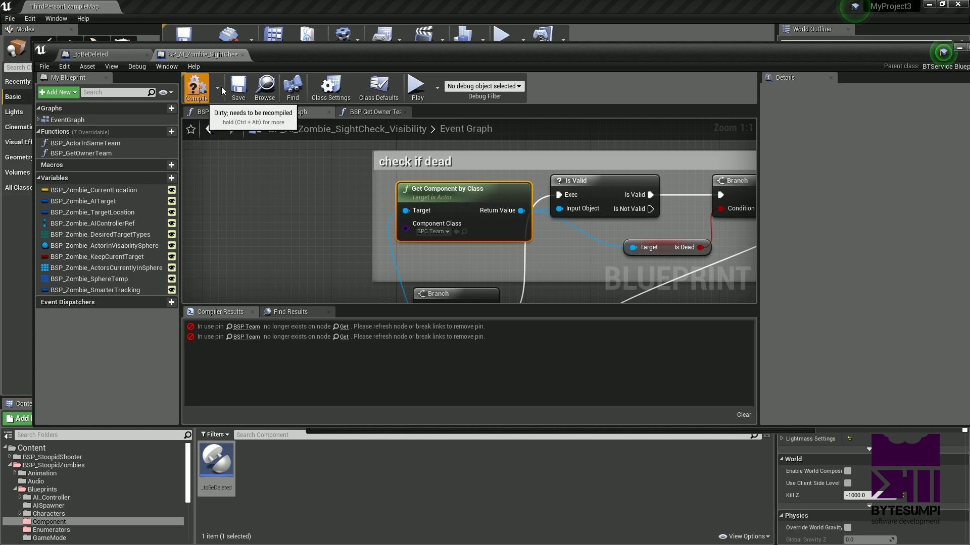
click(197, 87)
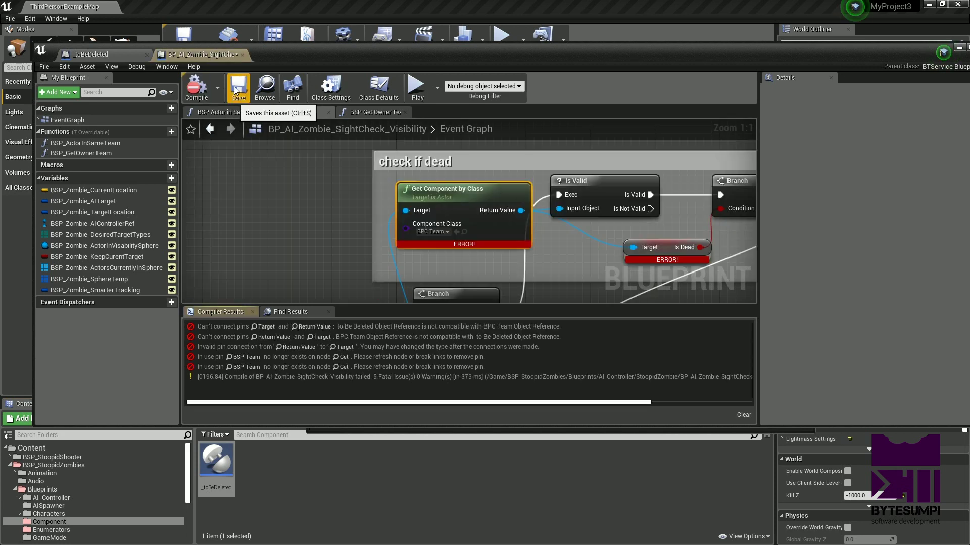
click(243, 55)
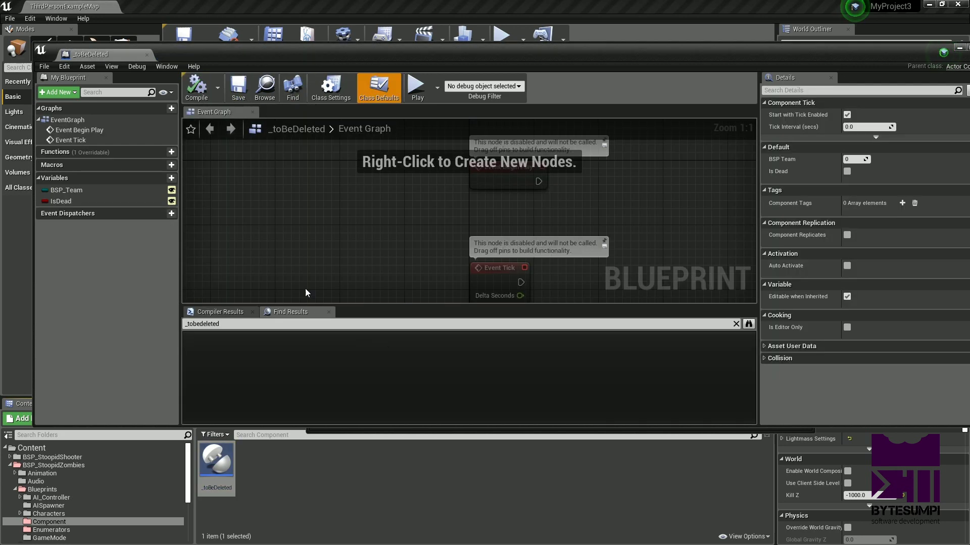
click(148, 55)
- Point the BSP_ActorInSameTeam and BSP_GetOwnerTeam nodes at BPC_Team and compile
double_click(591, 235)
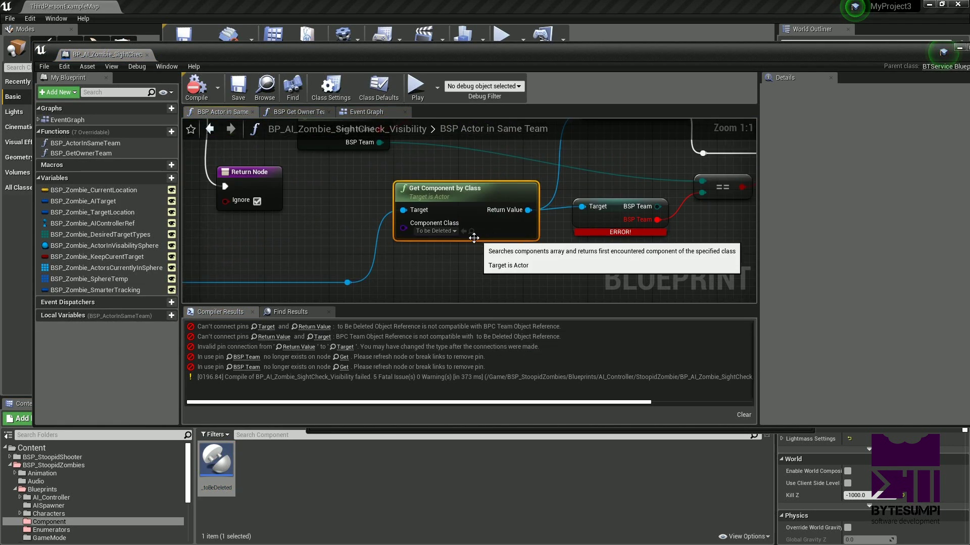
click(450, 232)
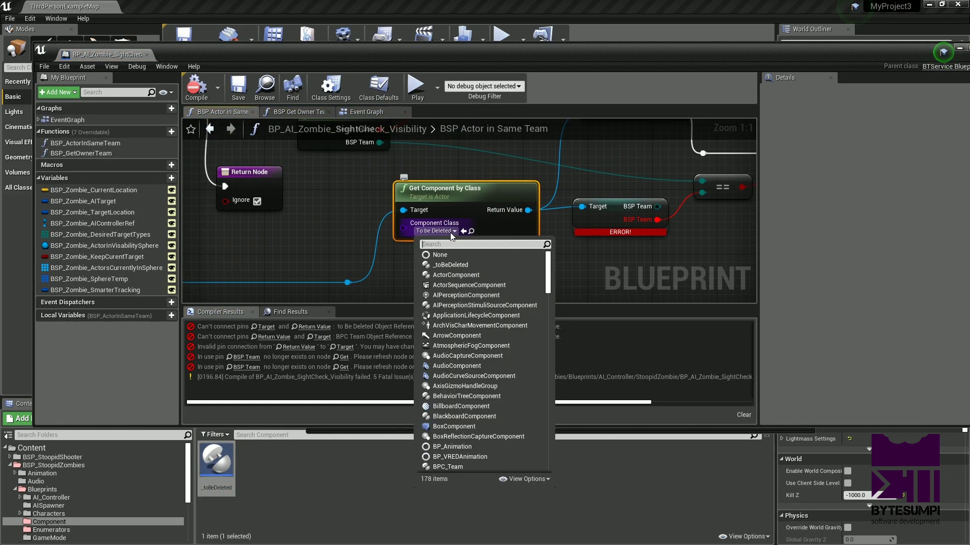
click(446, 466)
double_click(565, 271)
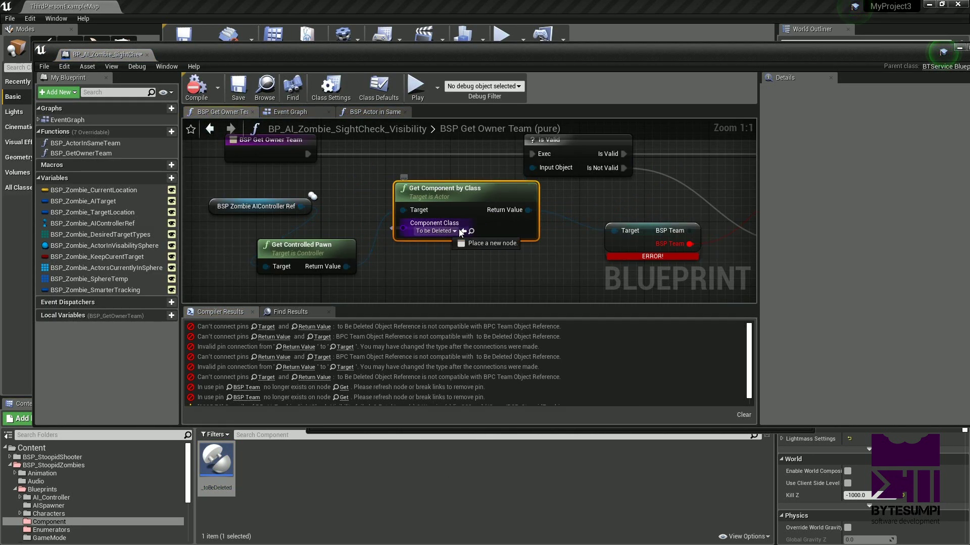
click(454, 231)
click(466, 463)
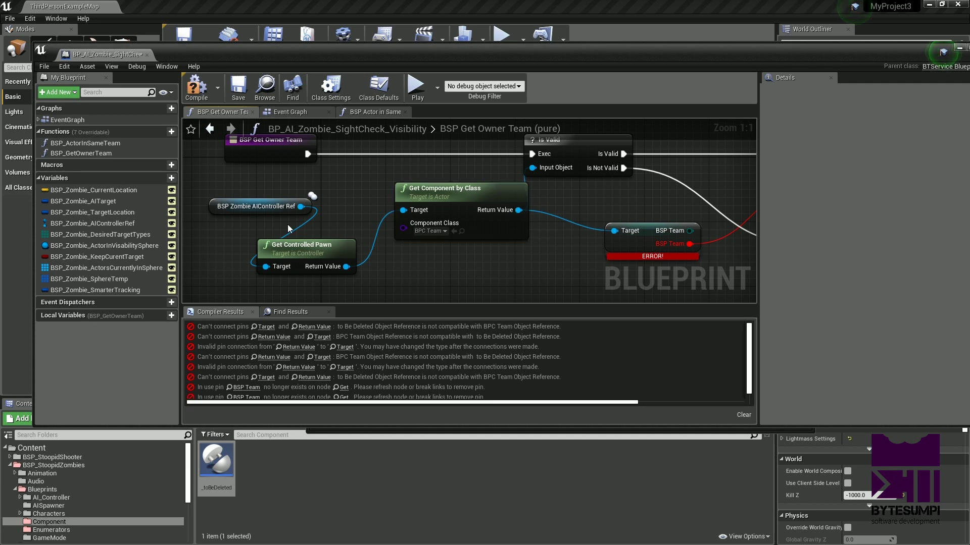
click(196, 87)
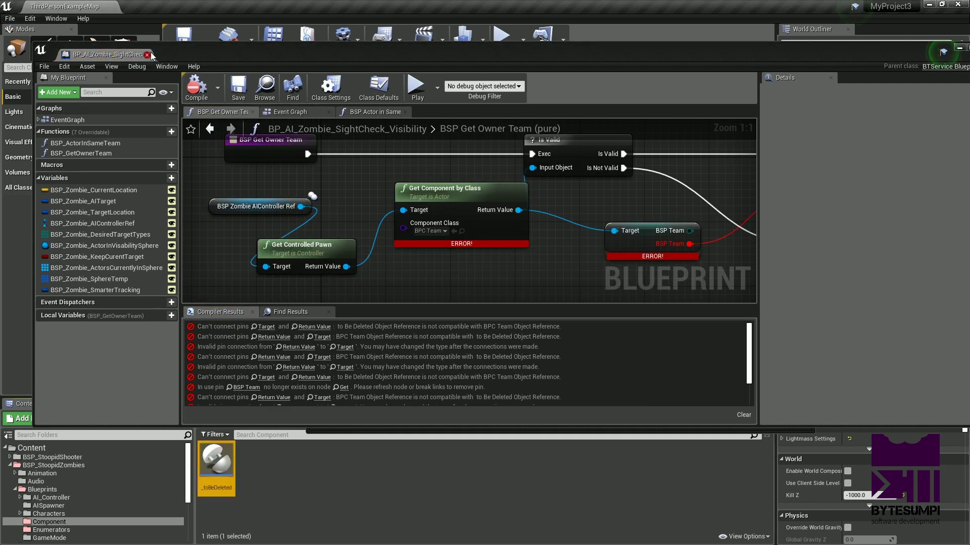
click(147, 54)
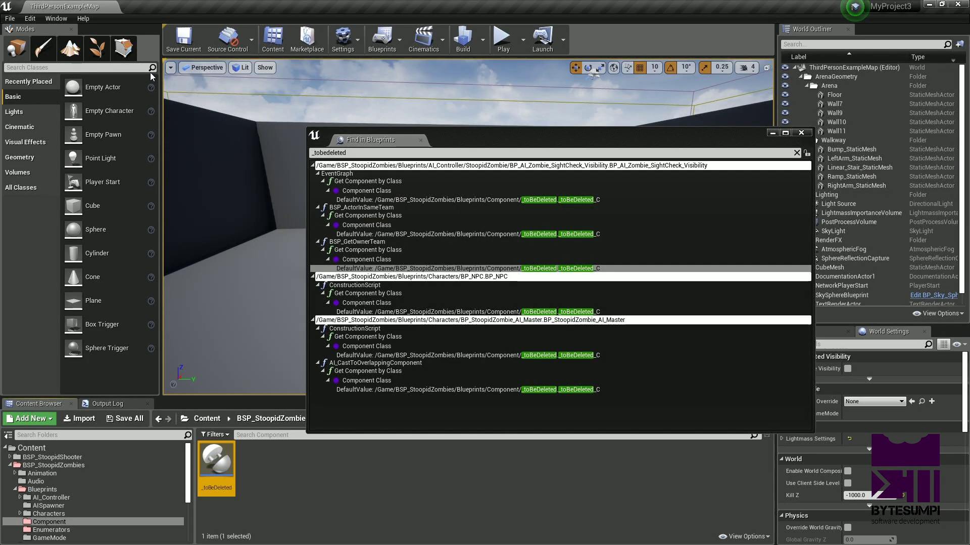
- Set BP_NPC's construction-script component class to BPC Team and compile
double_click(406, 313)
click(456, 258)
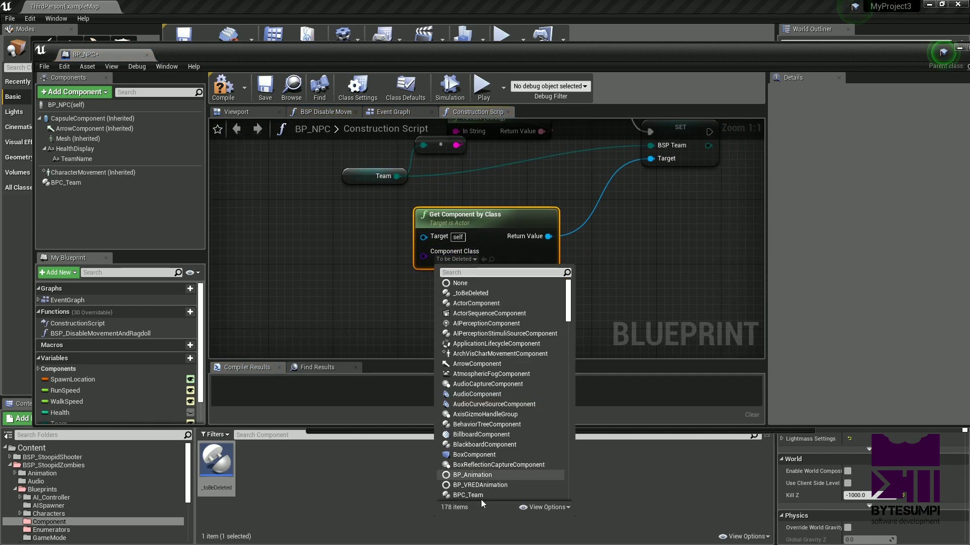
click(480, 494)
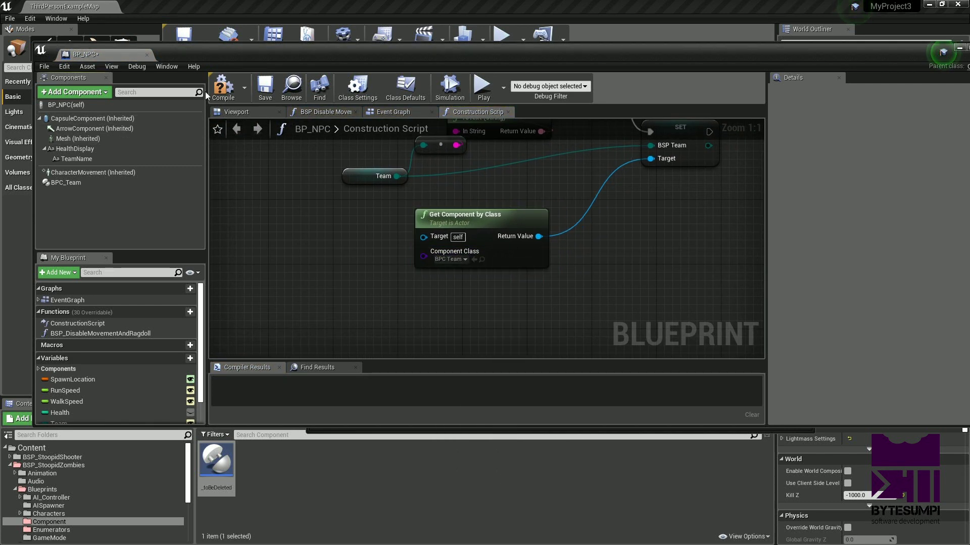
click(222, 86)
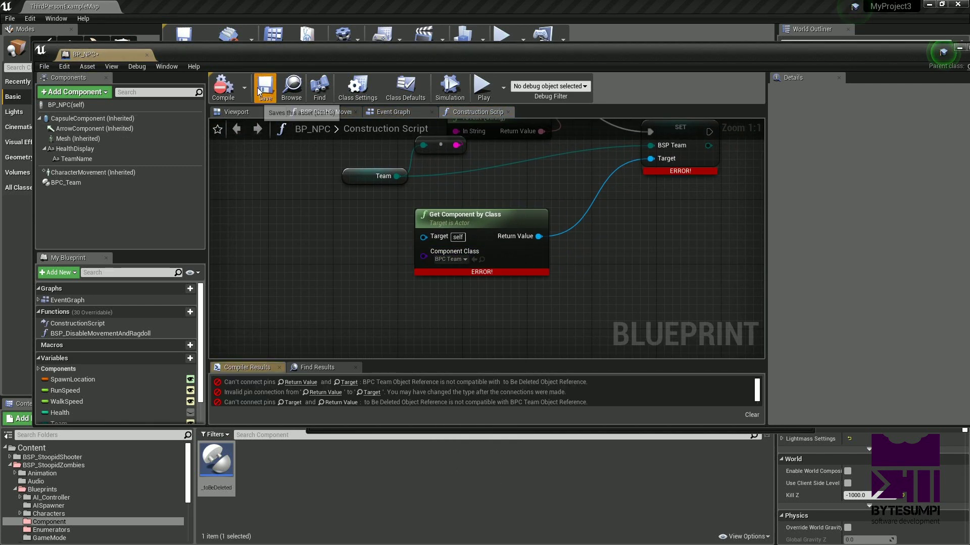
click(147, 55)
- Set the zombie master construction-script component class to BPC Team, then compile and save
double_click(468, 351)
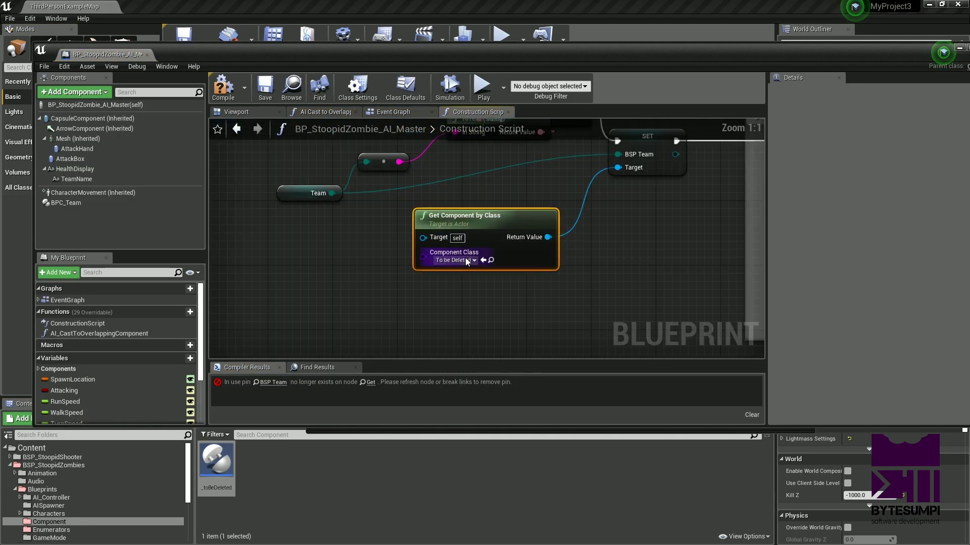
click(466, 259)
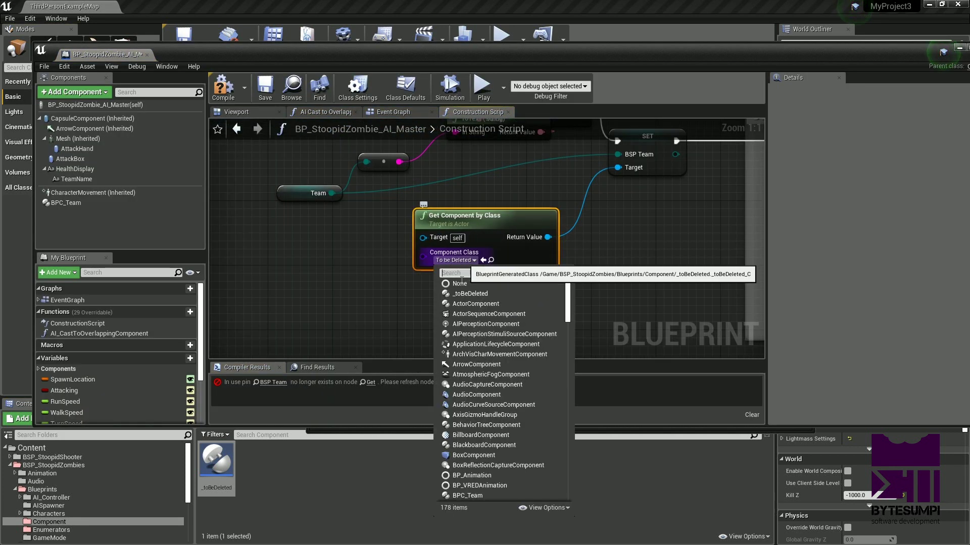
click(480, 495)
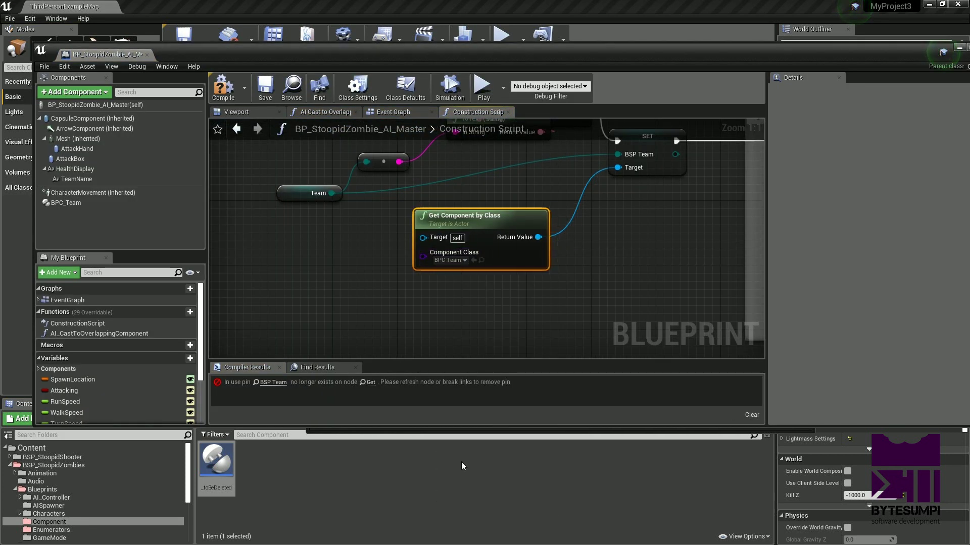
click(240, 87)
click(271, 87)
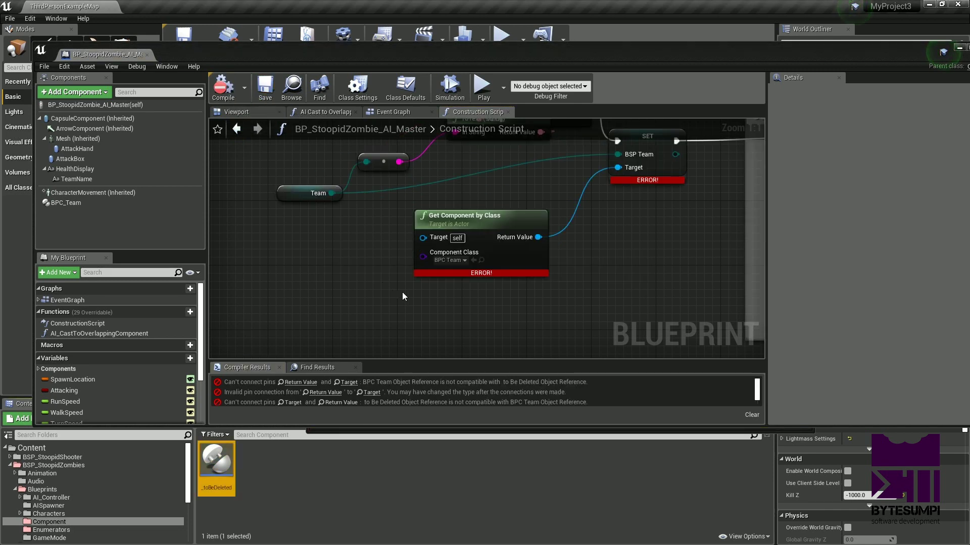
click(151, 53)
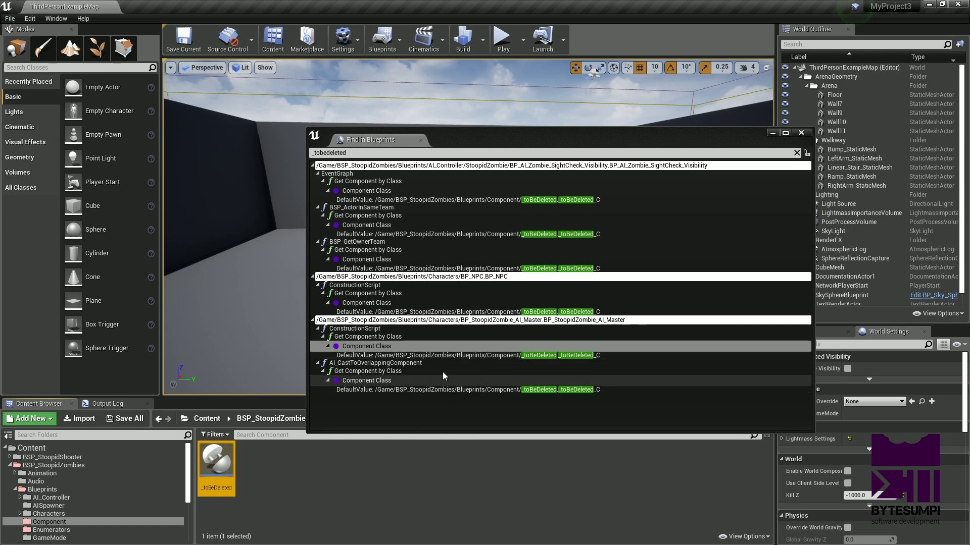
- Set the AI_CastToOverlappingComponent node's component class to BPC Team, compile and save
double_click(444, 390)
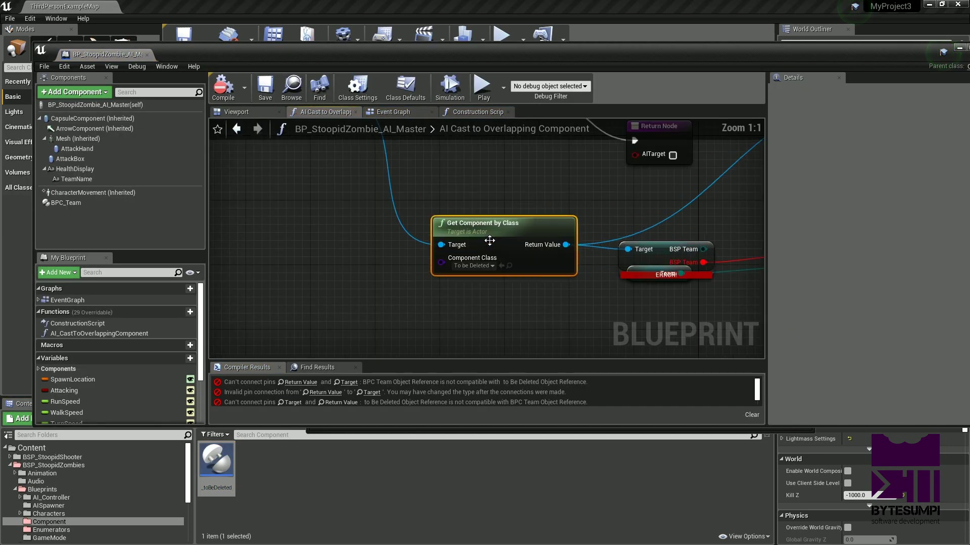
click(479, 265)
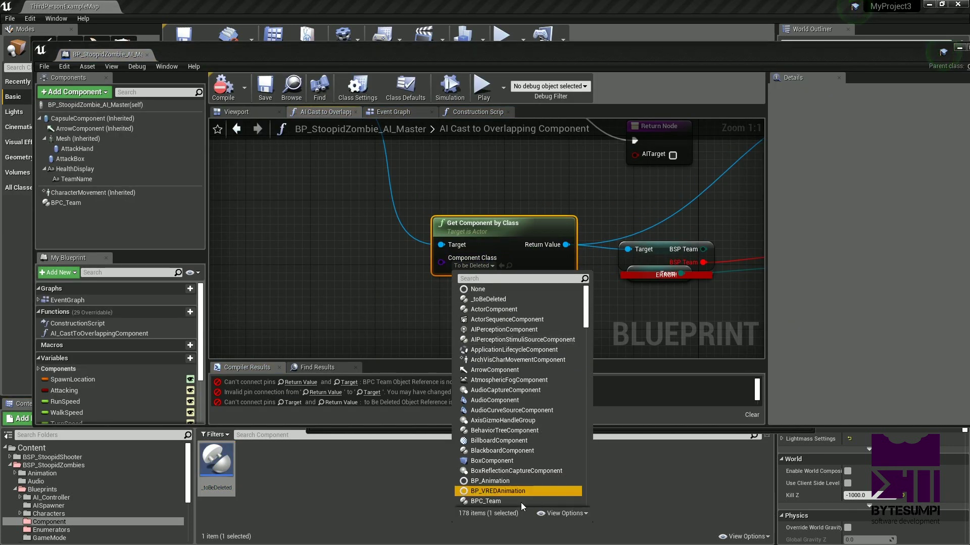
click(490, 266)
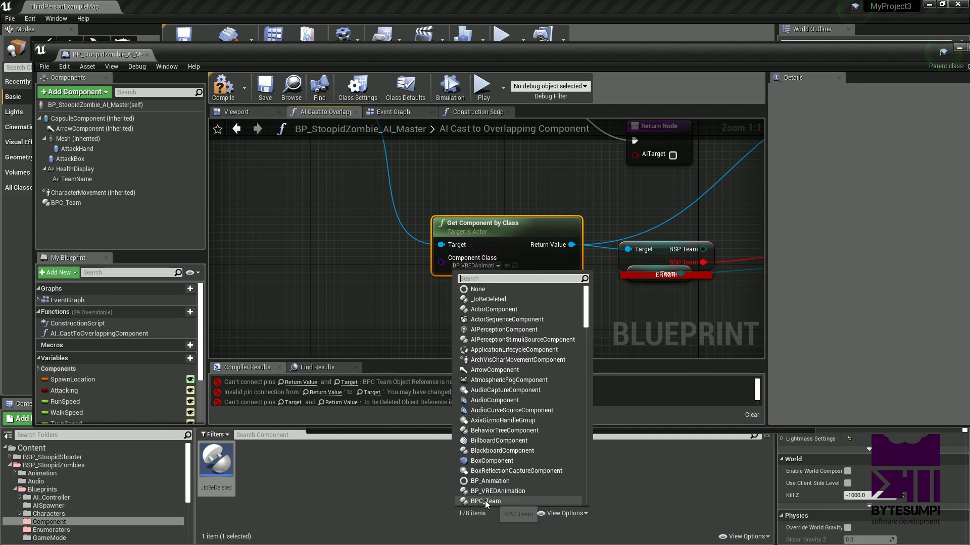
click(485, 501)
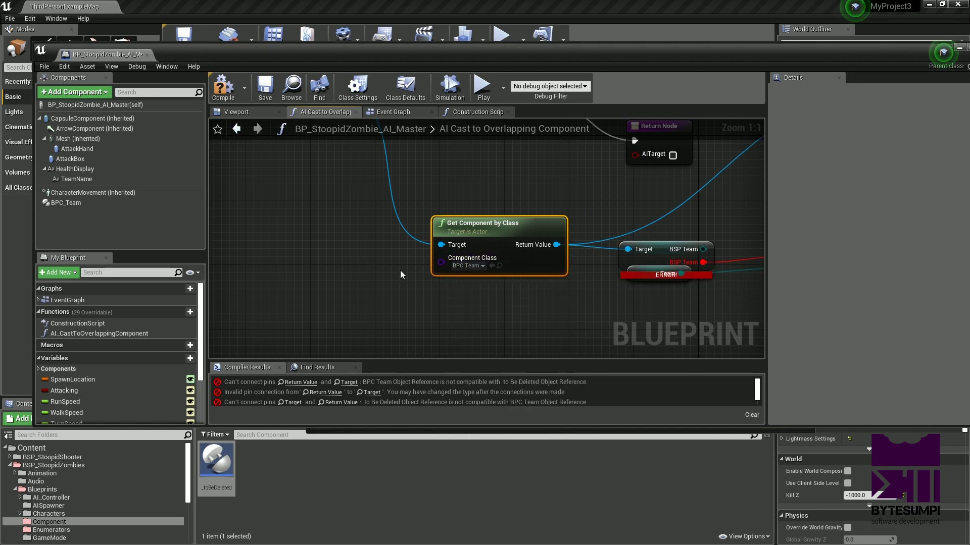
click(268, 95)
click(145, 55)
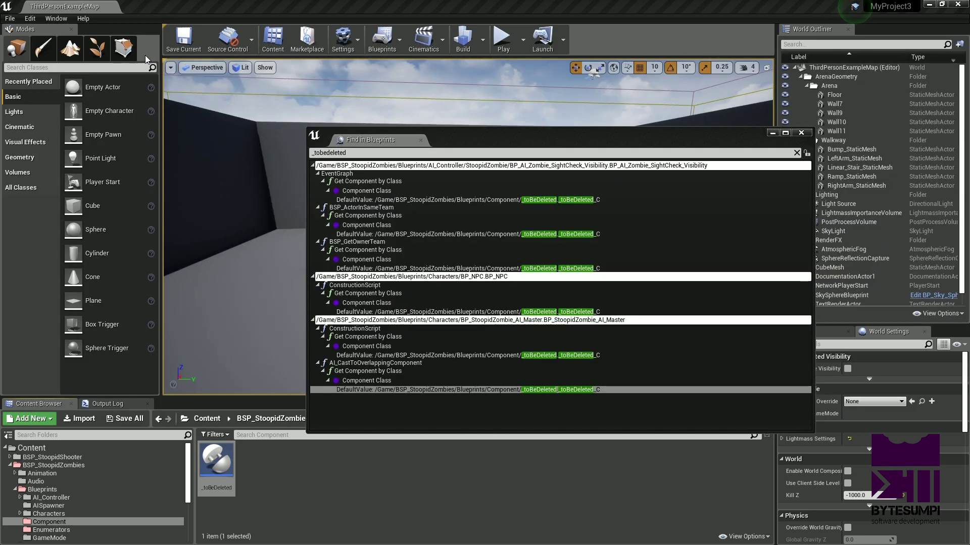
click(299, 219)
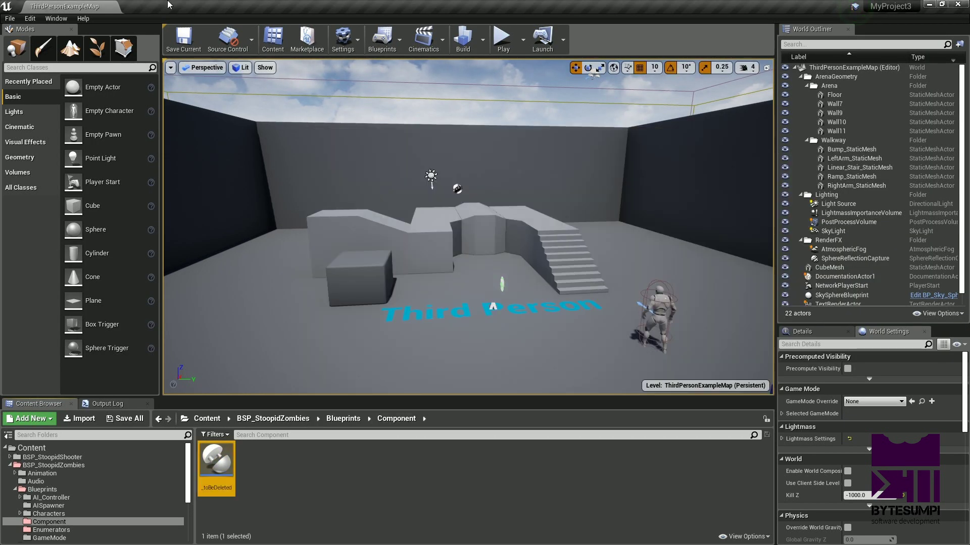
- Save all Content-folder assets and fix up its redirectors
click(35, 449)
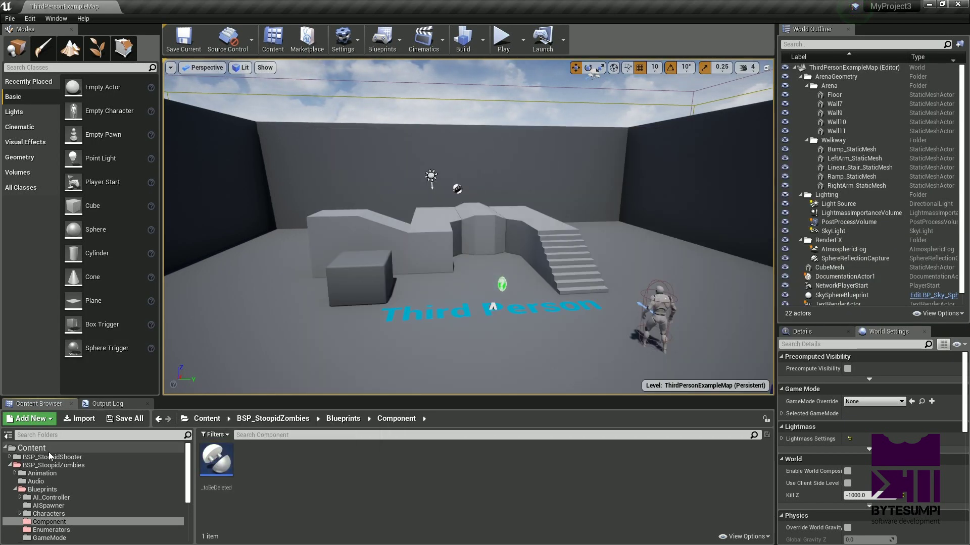
right_click(39, 452)
mouse_move(61, 298)
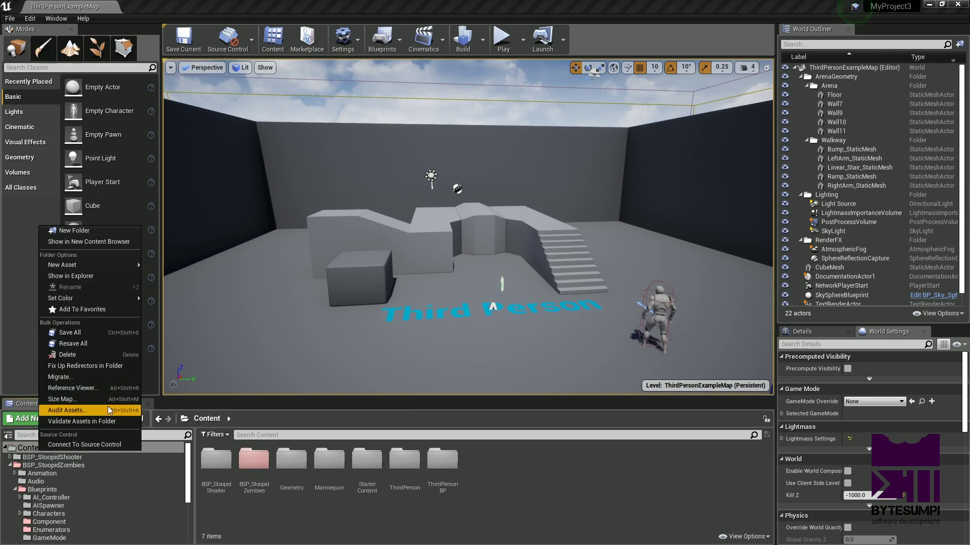
click(102, 334)
right_click(58, 449)
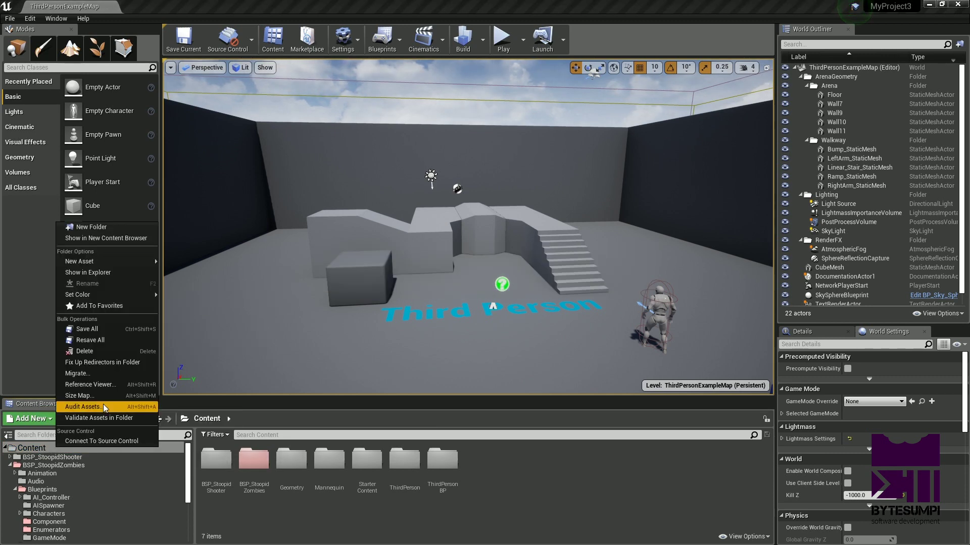
click(108, 364)
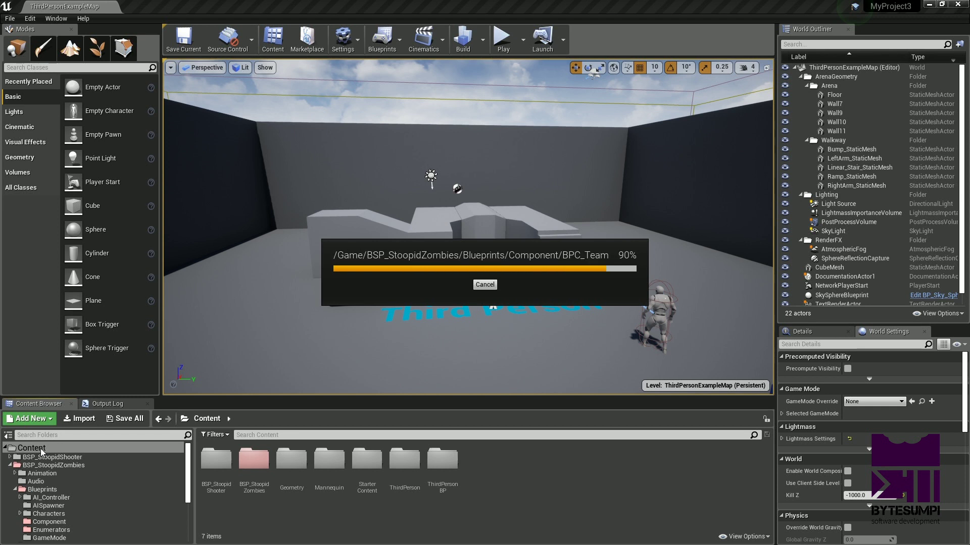
- Resave all Content assets, then select _toBeDeleted in the Component folder
right_click(42, 449)
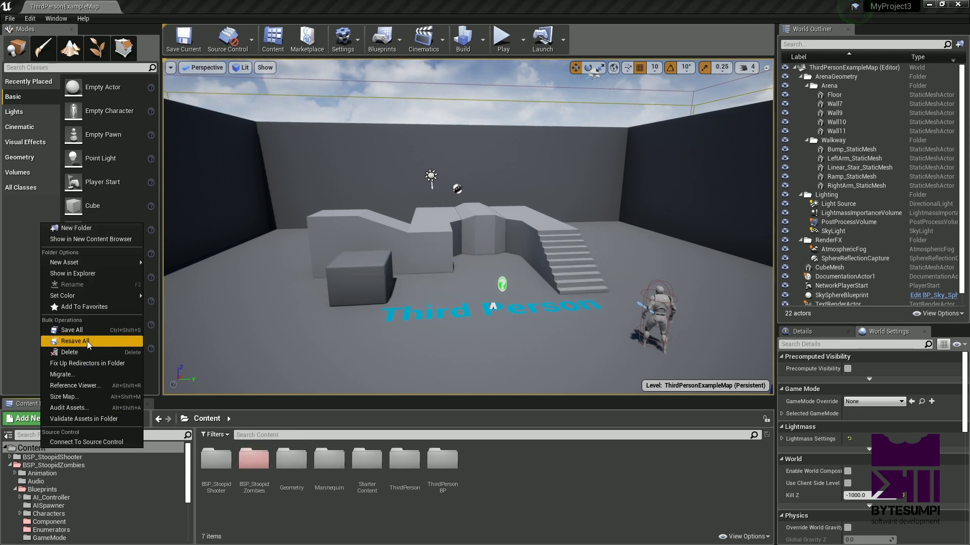
click(71, 330)
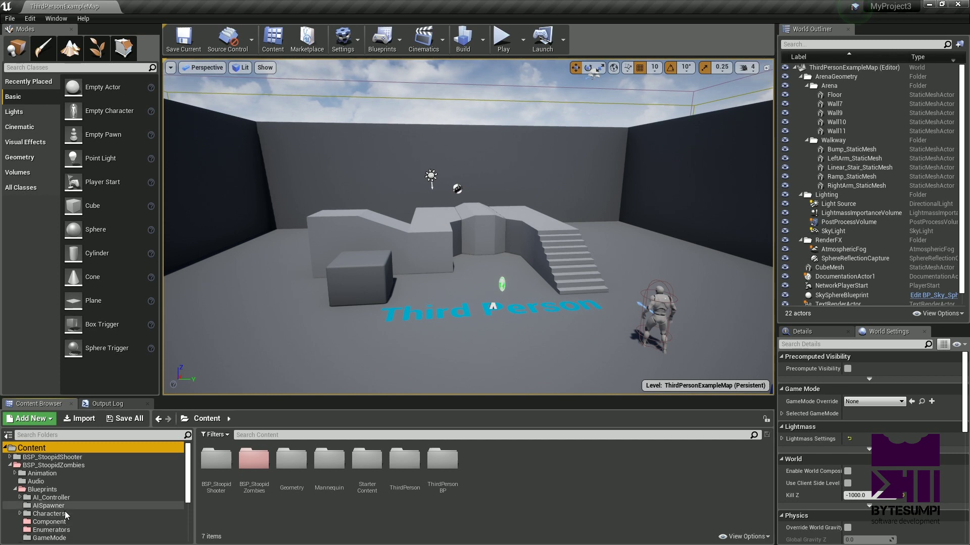
click(64, 526)
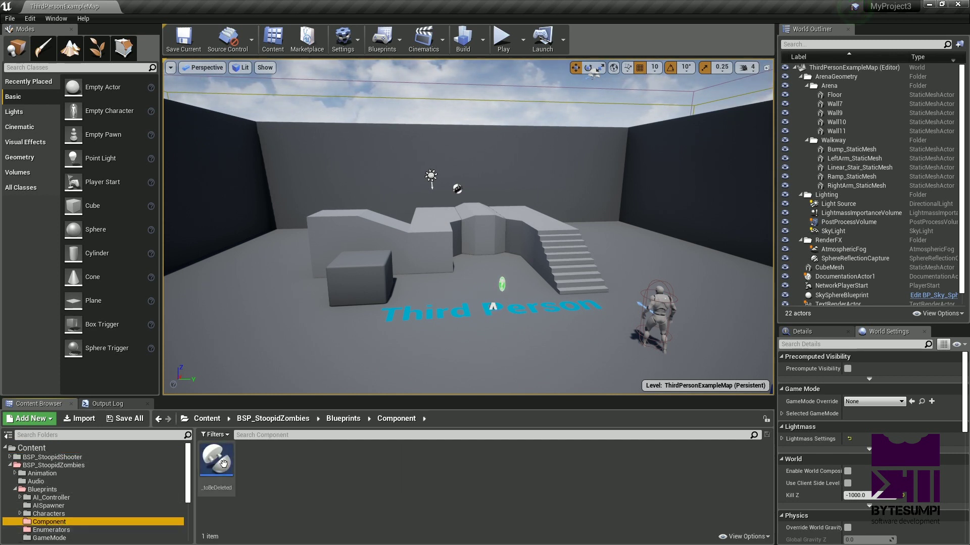
click(225, 463)
- Delete _toBeDeleted, replacing its references with BPC_Team, and save the checked assets
key(Delete)
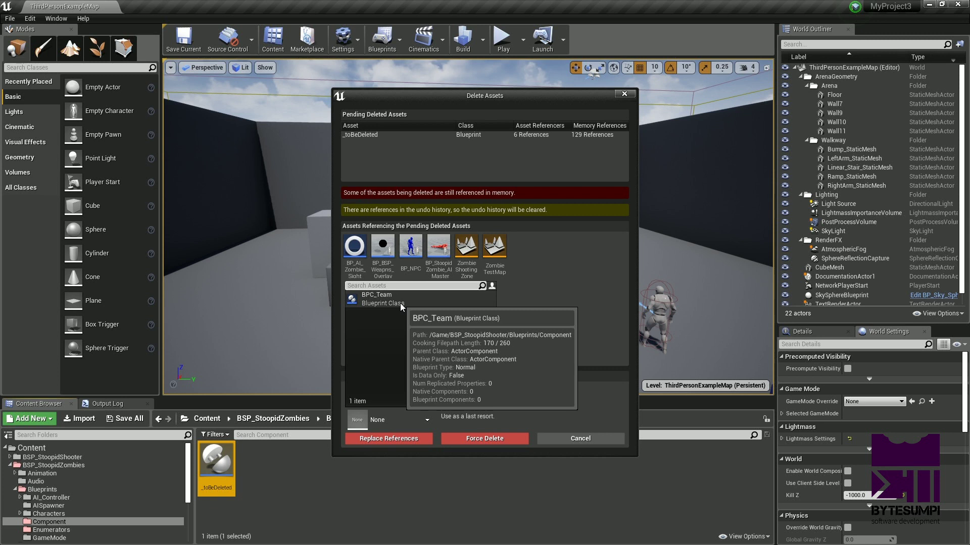
click(401, 303)
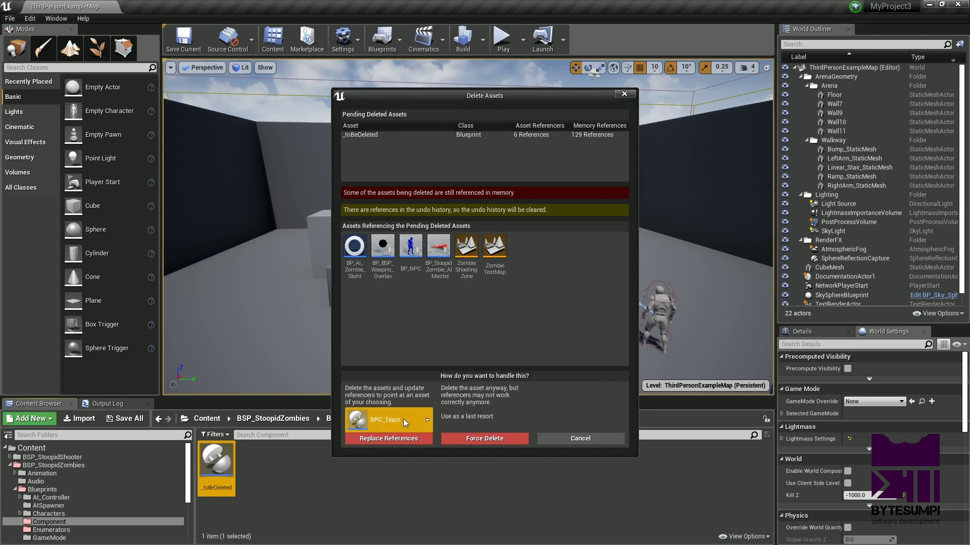
click(397, 439)
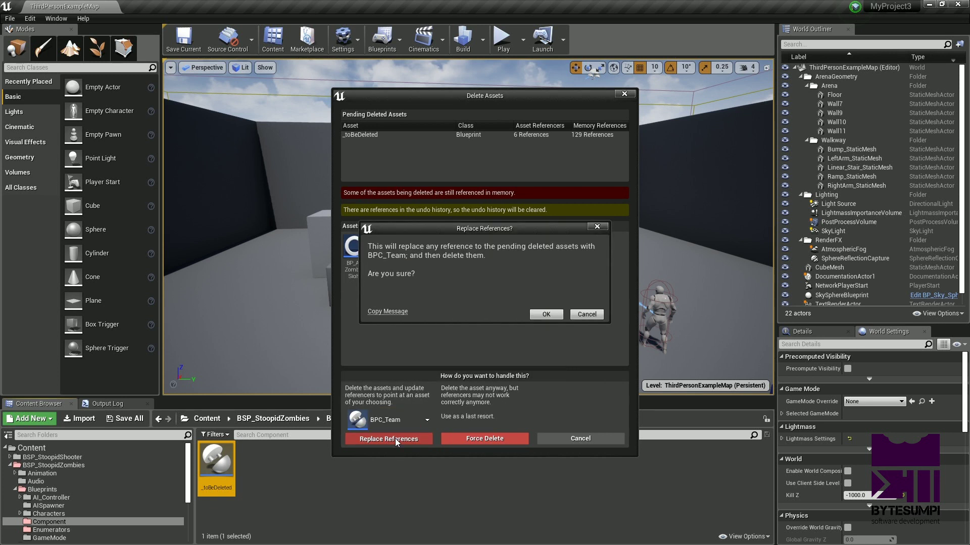
click(545, 315)
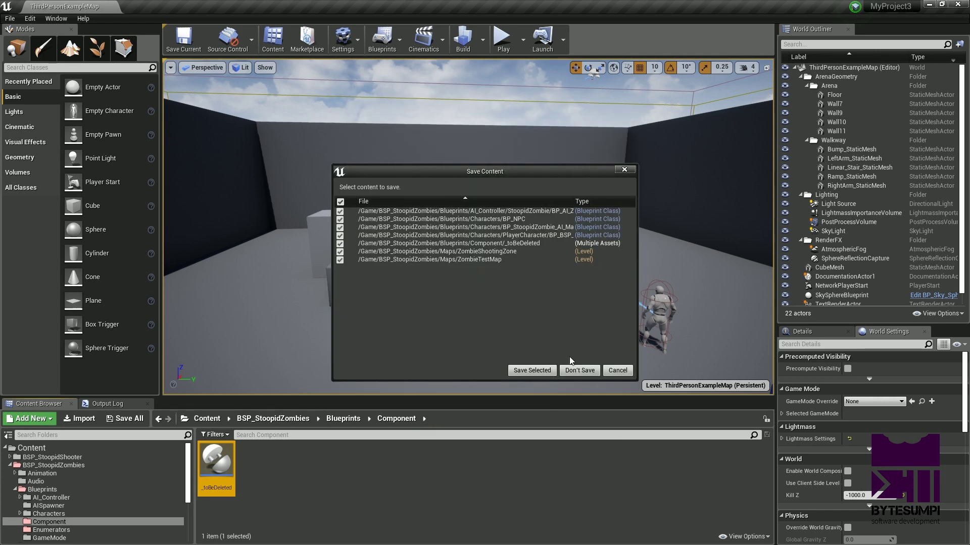
click(528, 374)
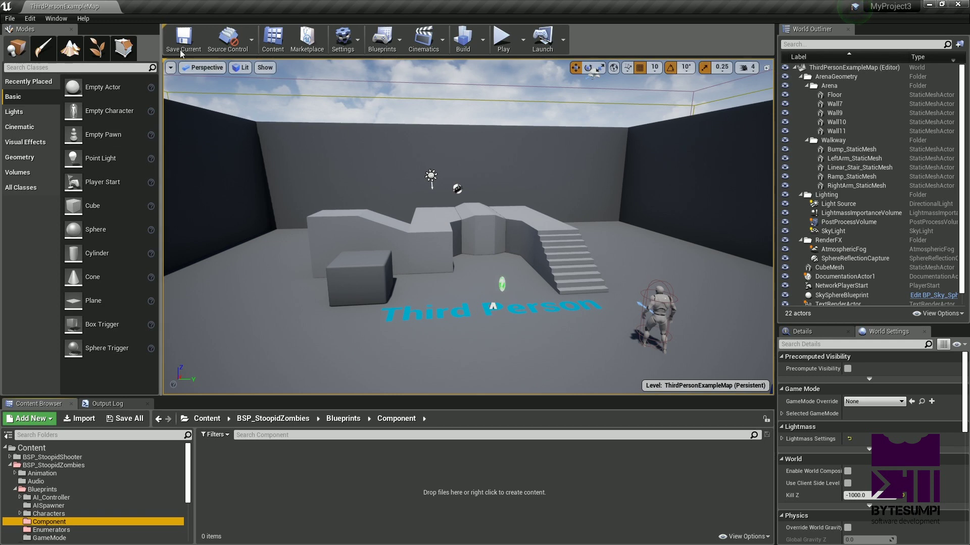
- Save the current level with Ctrl+S
key(ctrl+s)
click(9, 18)
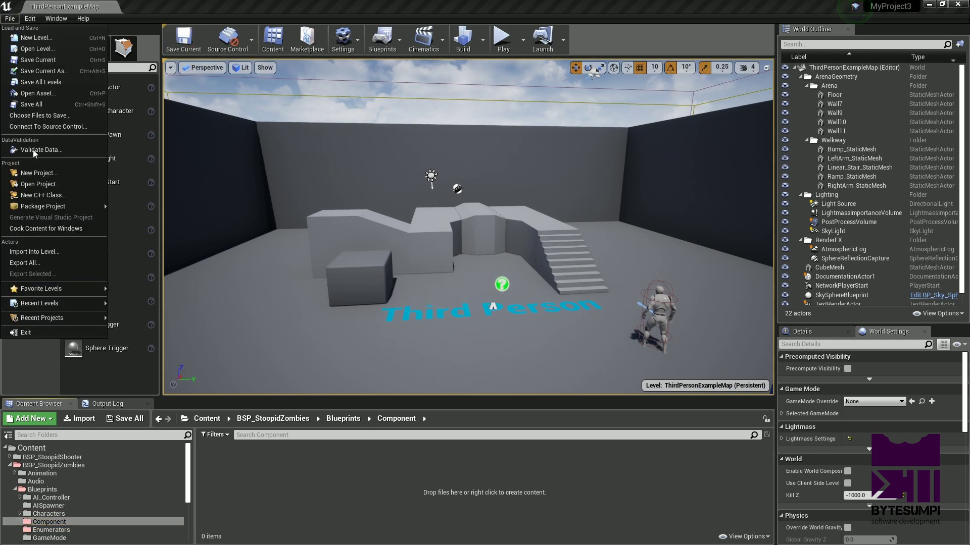
key(Escape)
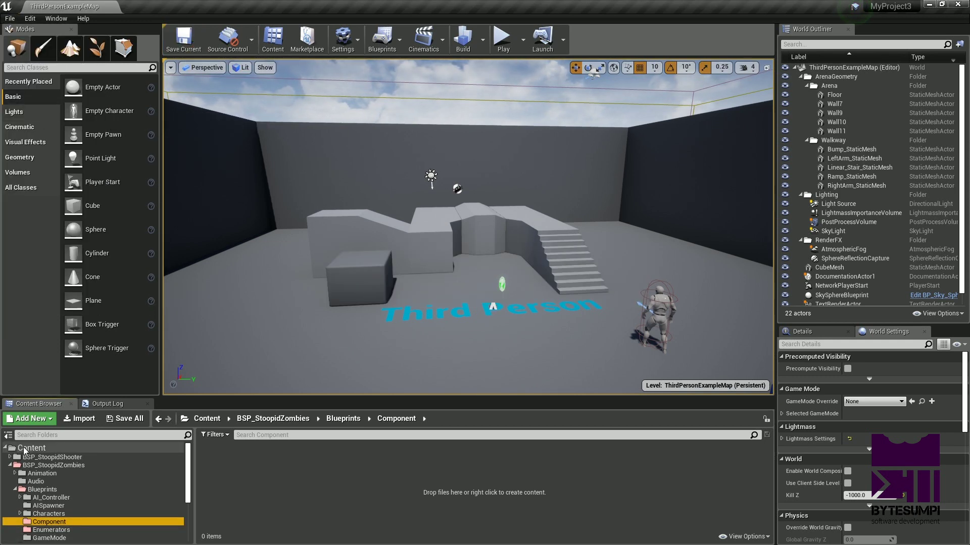
right_click(24, 450)
click(97, 366)
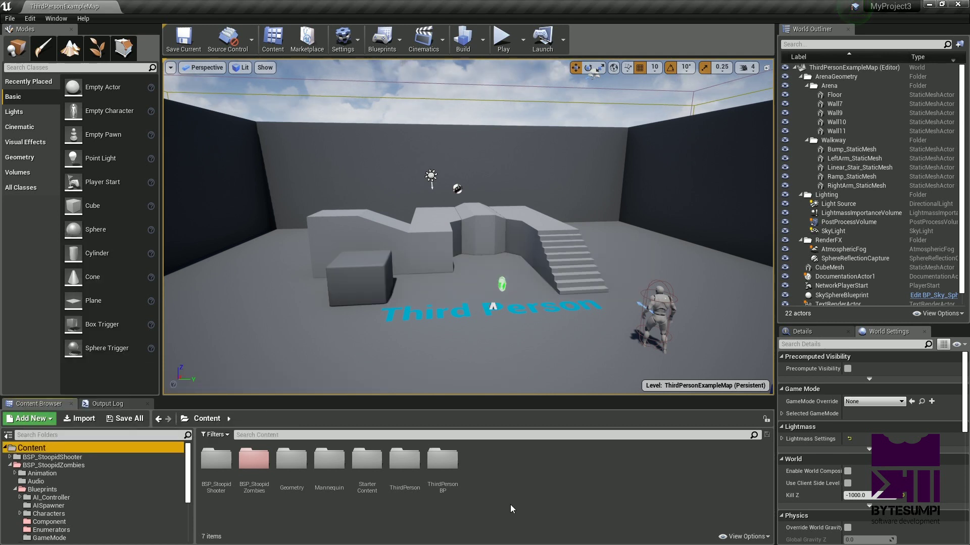
- Browse to Blueprints > Characters, check AI_Stand, and open BP_StoopidZombie_AI_Master
click(42, 489)
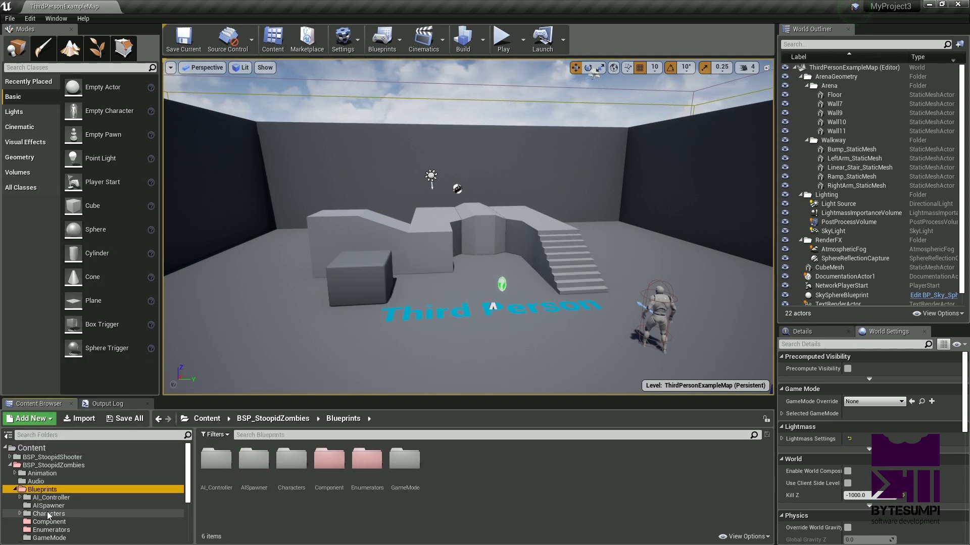
click(61, 514)
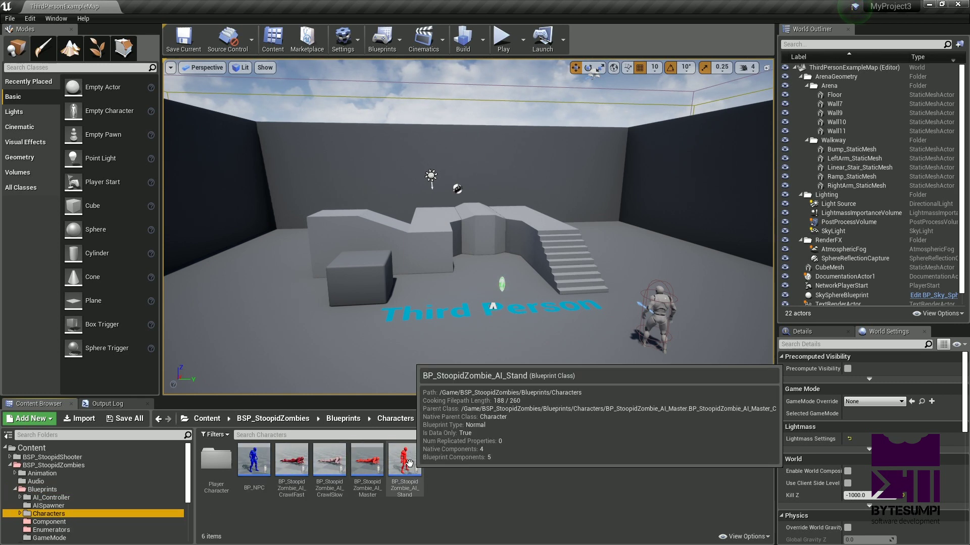
click(405, 465)
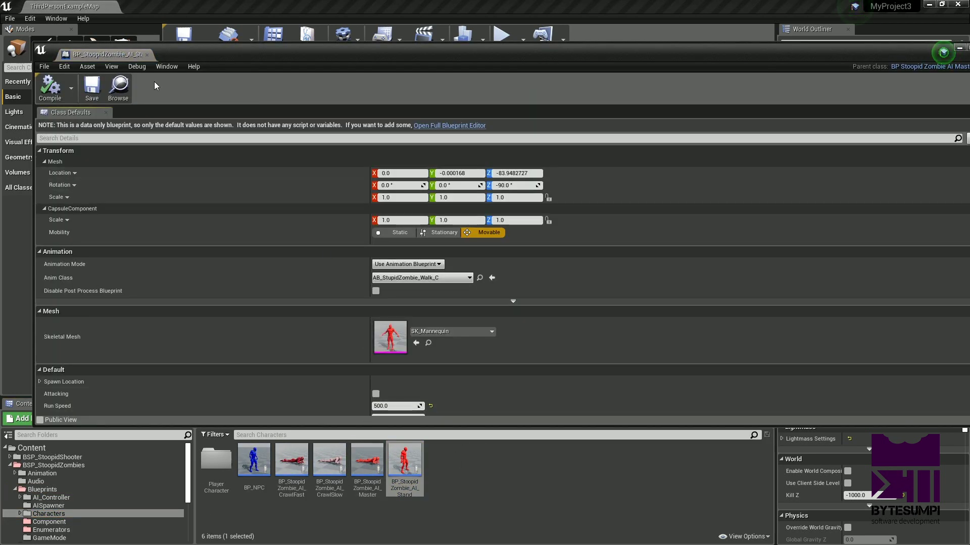
click(147, 55)
click(368, 461)
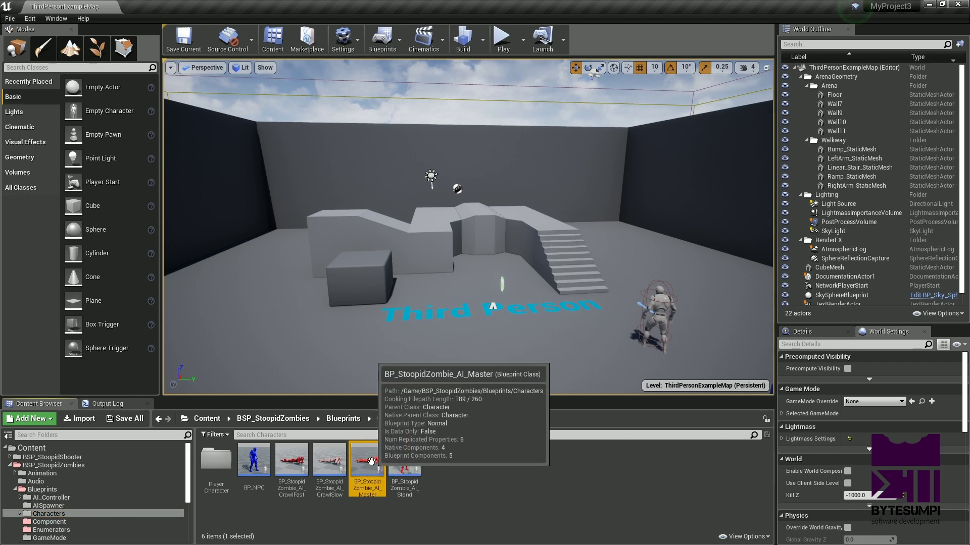
double_click(371, 460)
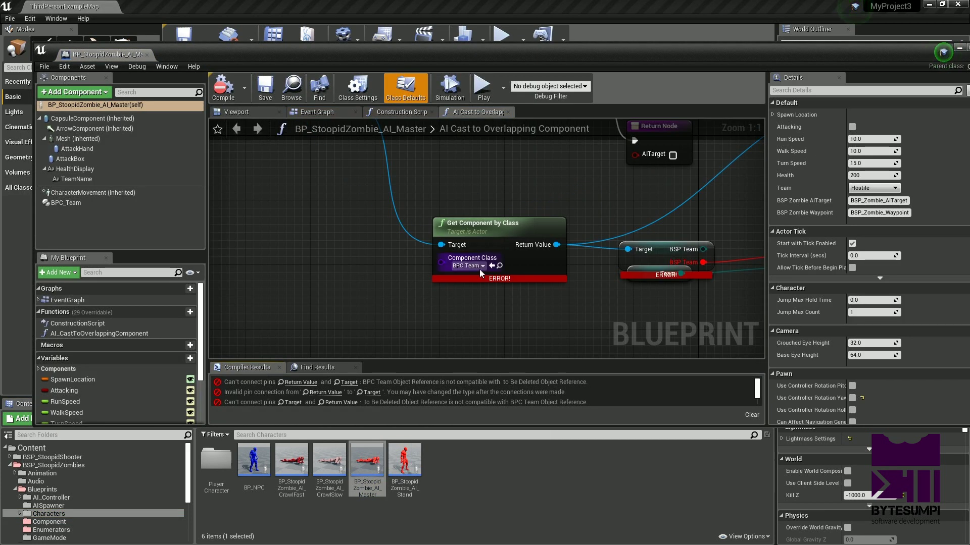
- Replace the broken BSP Team getter with a new one wired into the != comparison
right_drag(480, 273, 339, 280)
drag(509, 286, 534, 318)
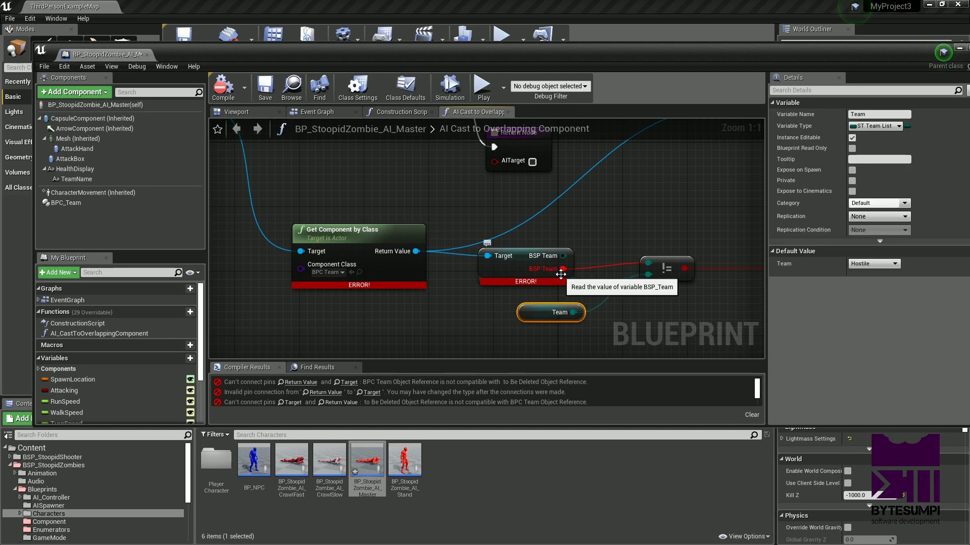
ctrl+drag(563, 271, 561, 254)
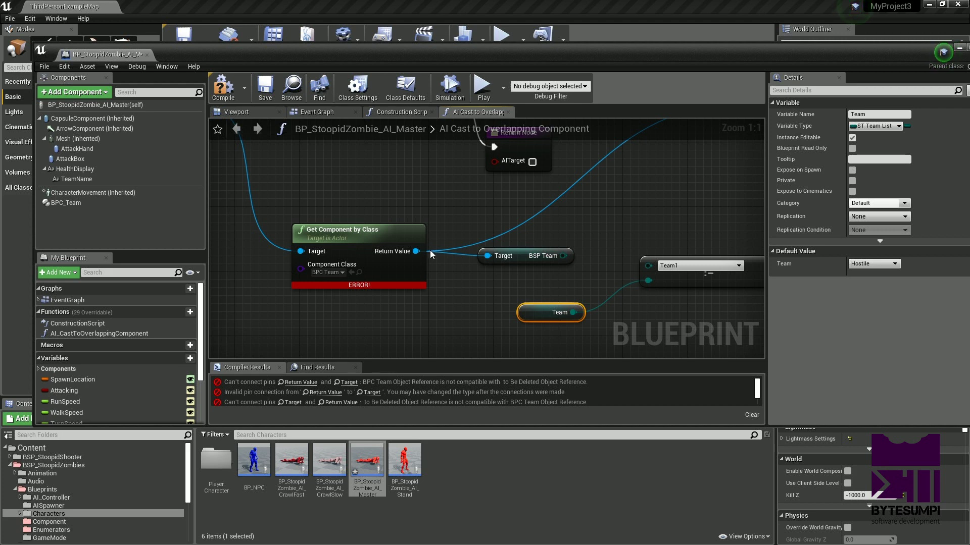
drag(415, 251, 556, 239)
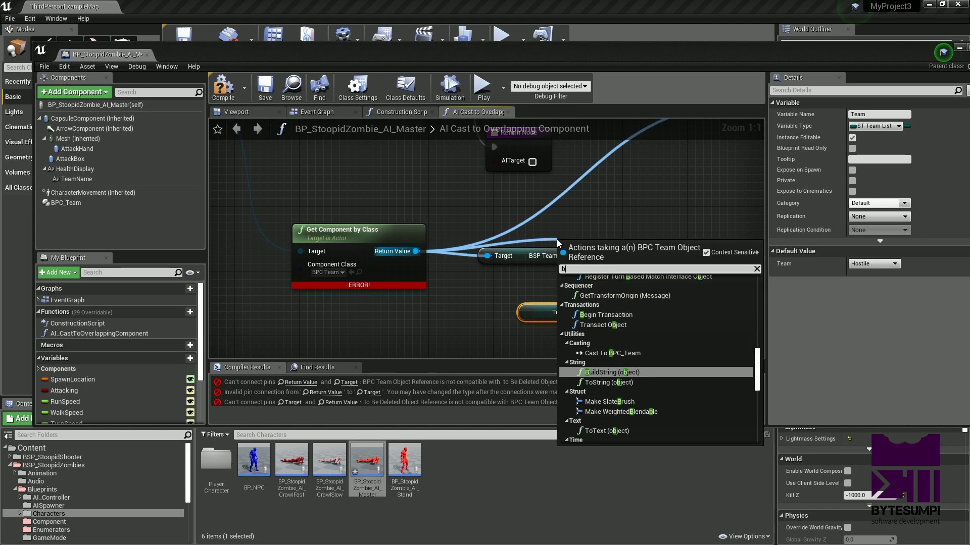
text(bsp)
key(Return)
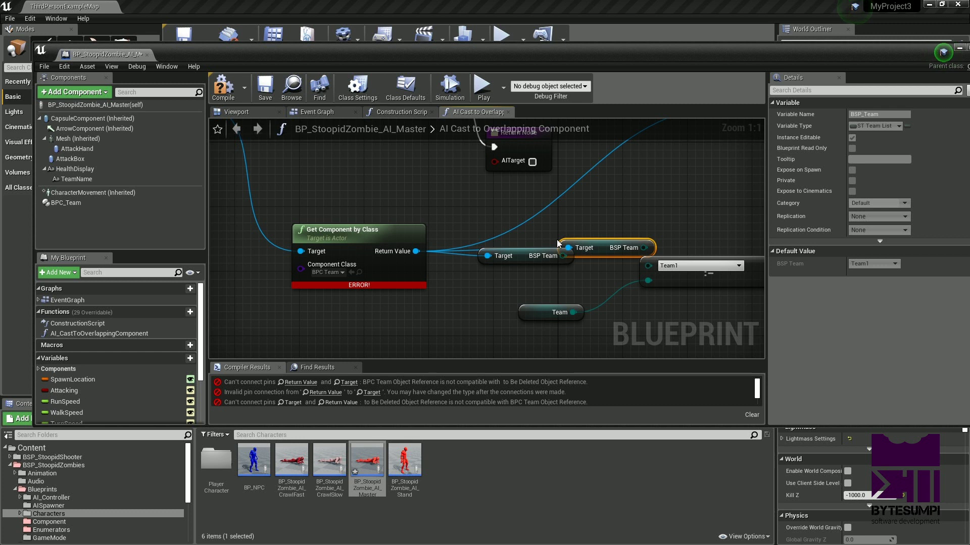
drag(643, 248, 648, 264)
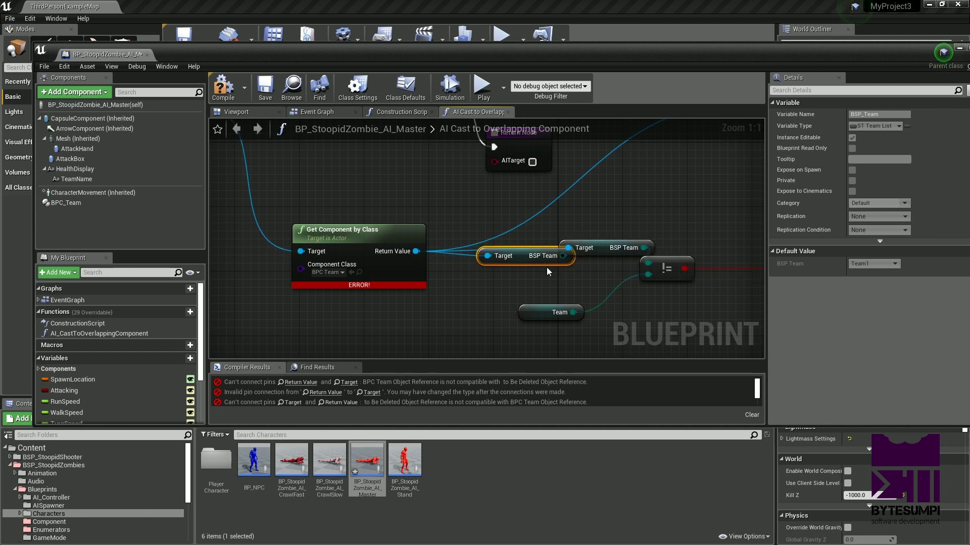
click(555, 259)
key(Delete)
drag(599, 249, 538, 260)
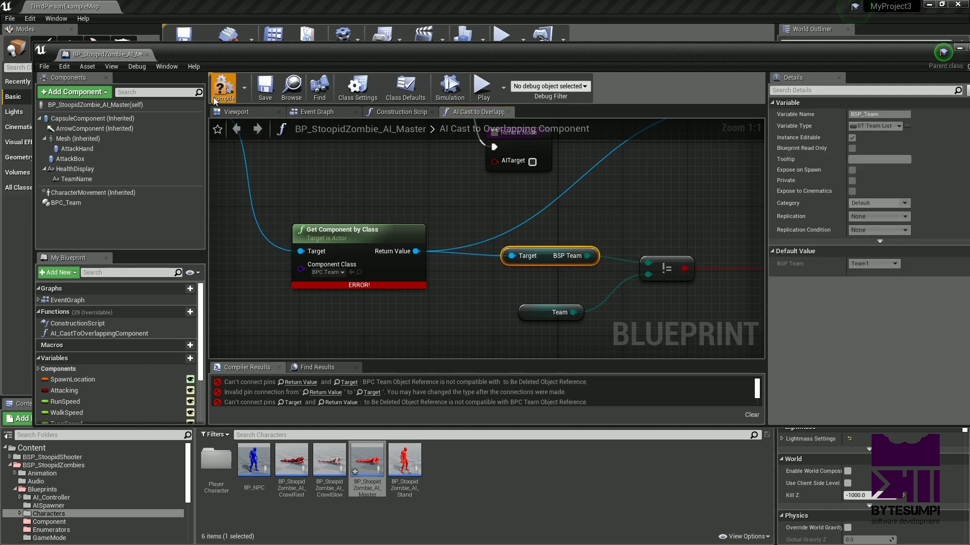
click(227, 88)
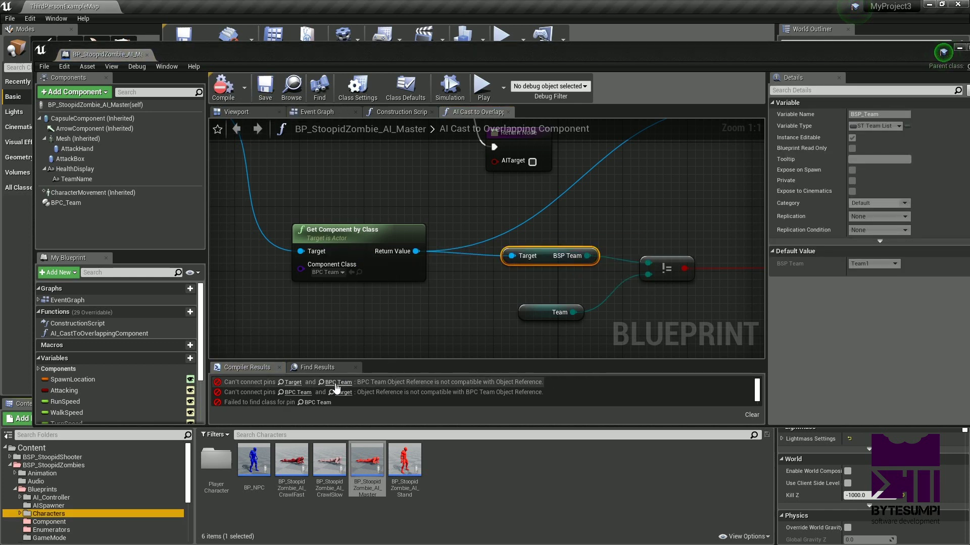
- Swap the broken BPC Team node for a fresh one feeding the SET target; compile and save
click(292, 383)
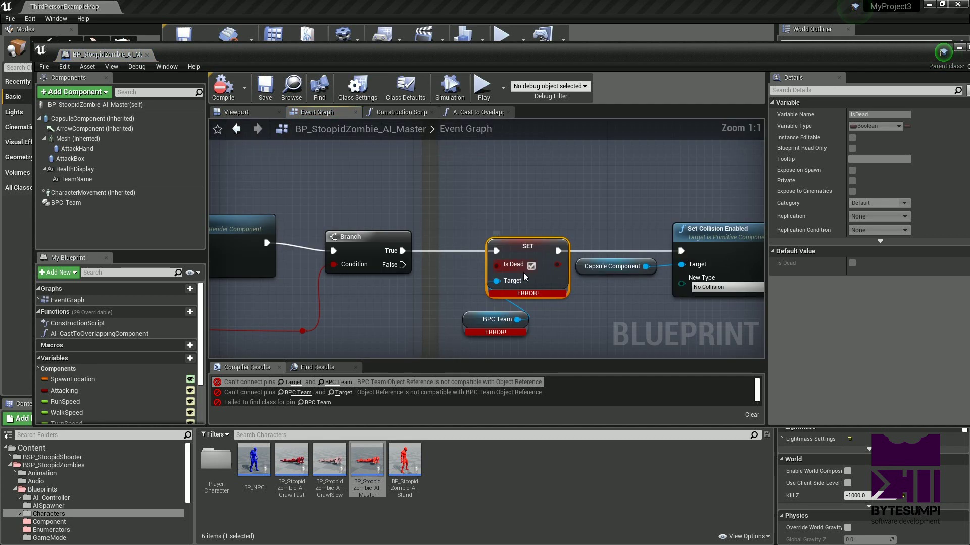
right_drag(526, 284, 534, 239)
drag(474, 276, 465, 276)
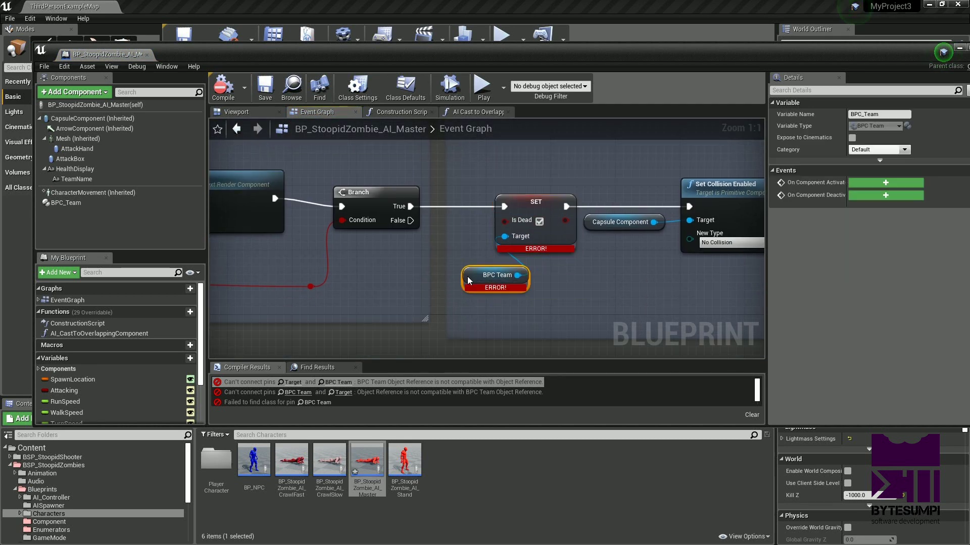
drag(66, 203, 460, 301)
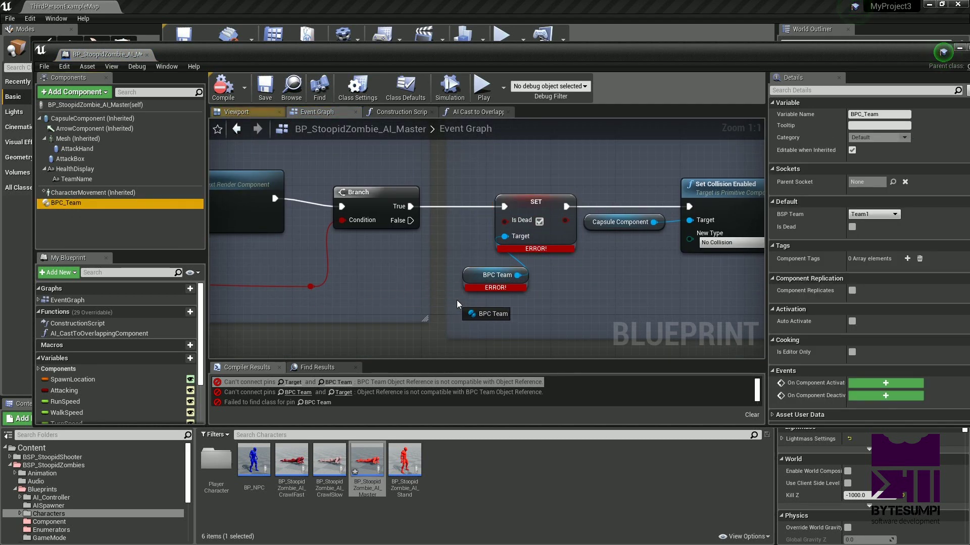
drag(517, 307, 504, 237)
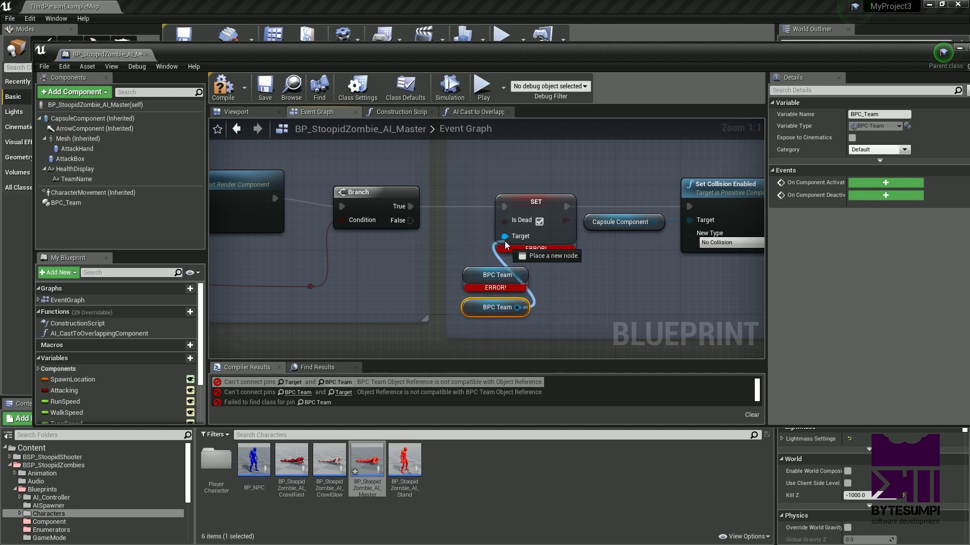
click(473, 273)
key(Delete)
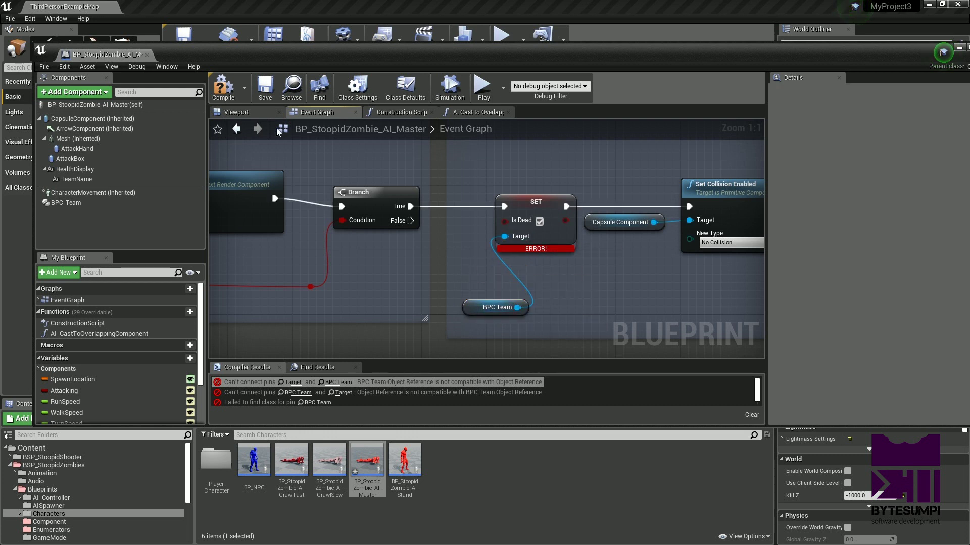
click(220, 96)
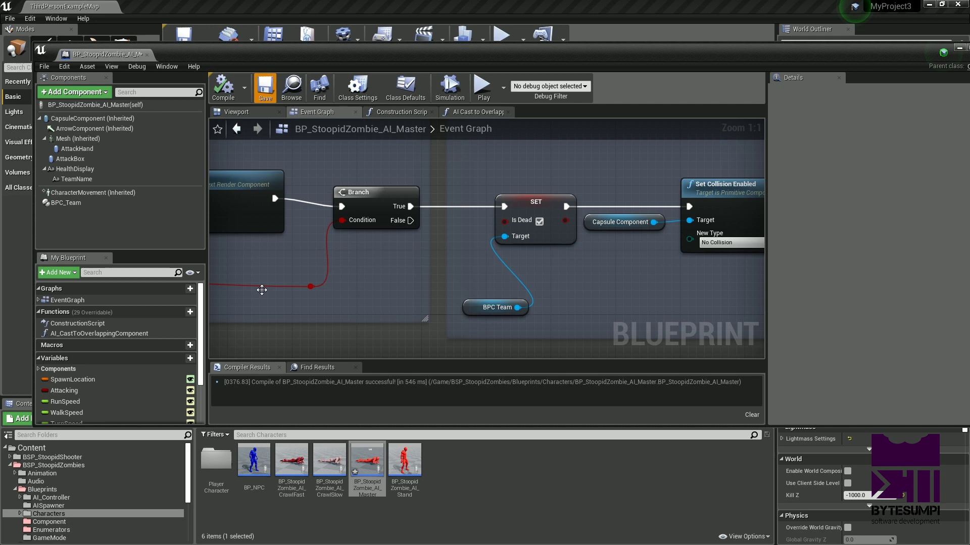
key(ctrl+s)
click(147, 54)
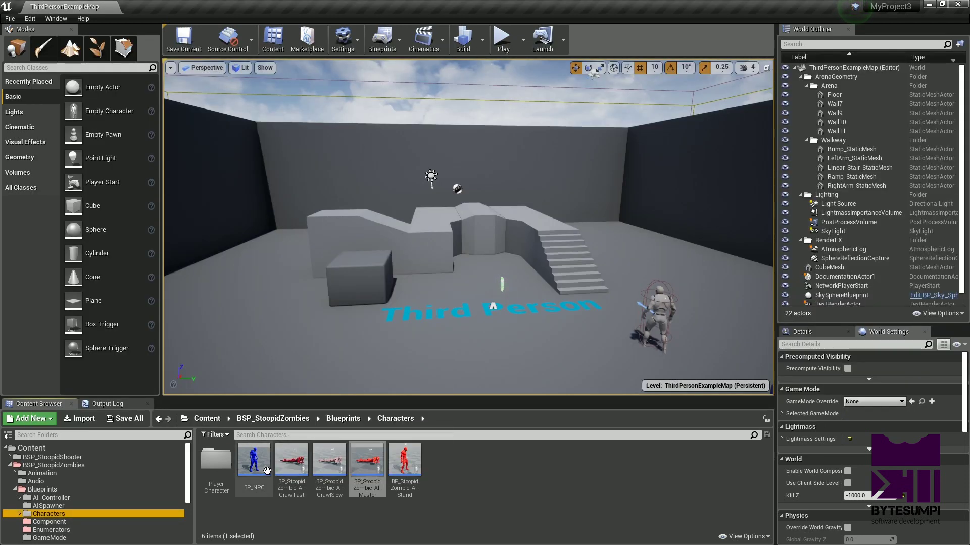
- Open BP_NPC and locate the broken Get Component by Class node
double_click(265, 472)
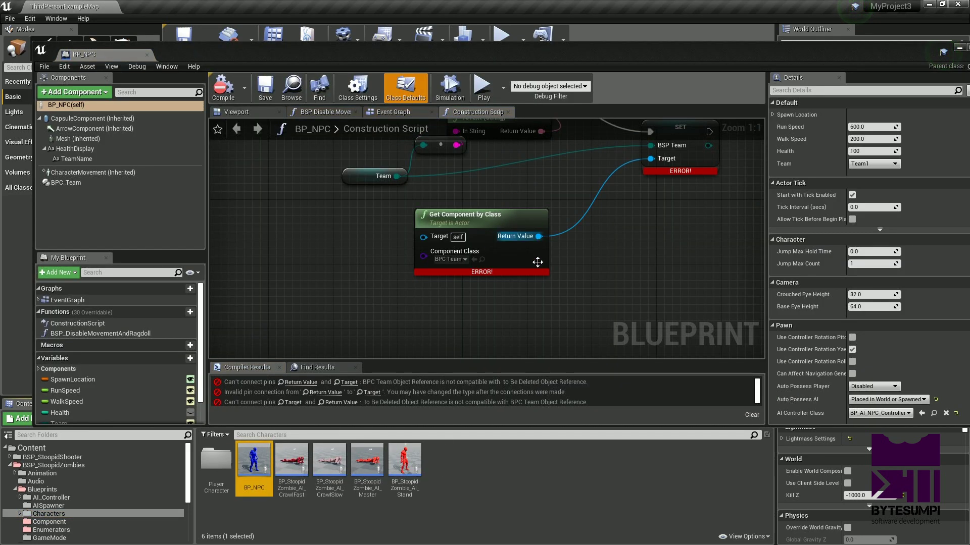
right_drag(570, 274, 513, 309)
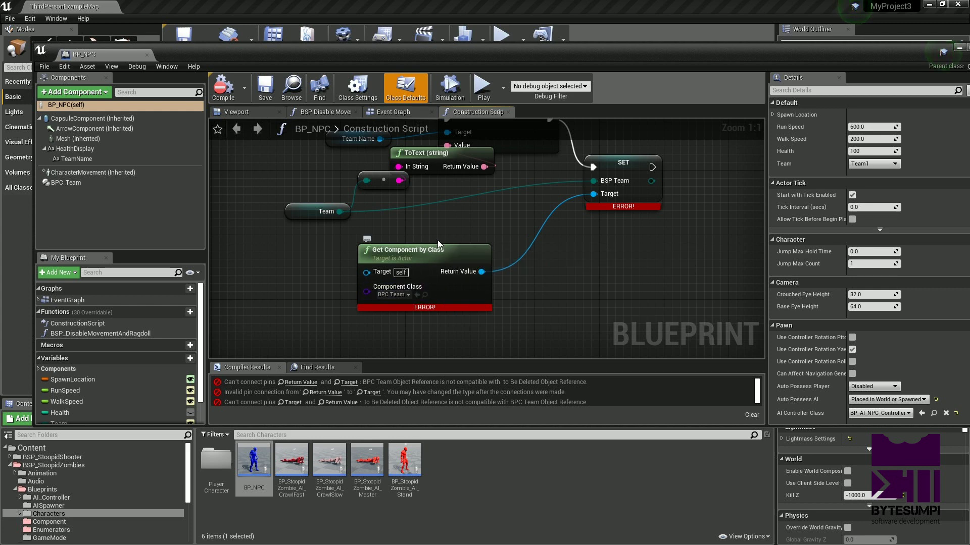
right_drag(421, 288, 423, 298)
click(301, 382)
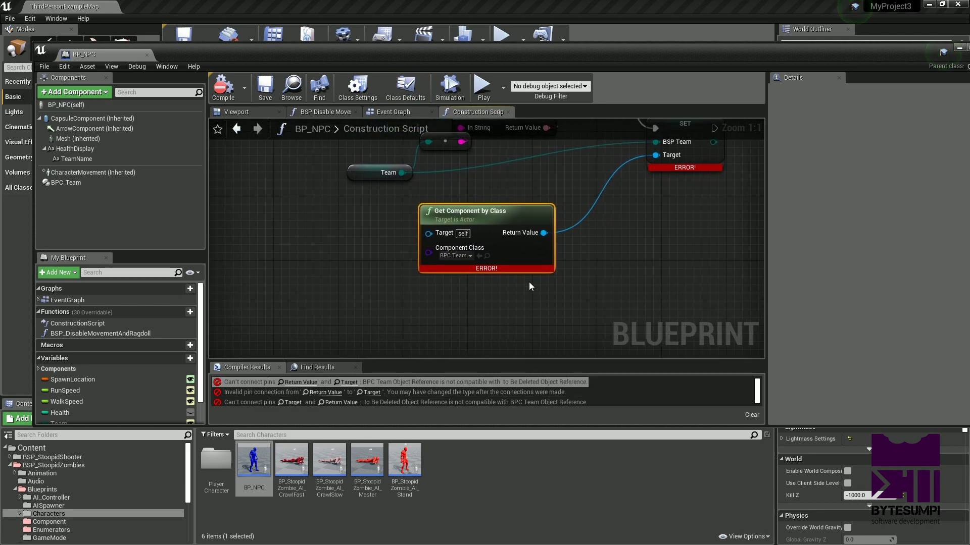
- Add a SET BSP Team node off Return Value, delete the broken setter, and recompile
drag(453, 281, 616, 255)
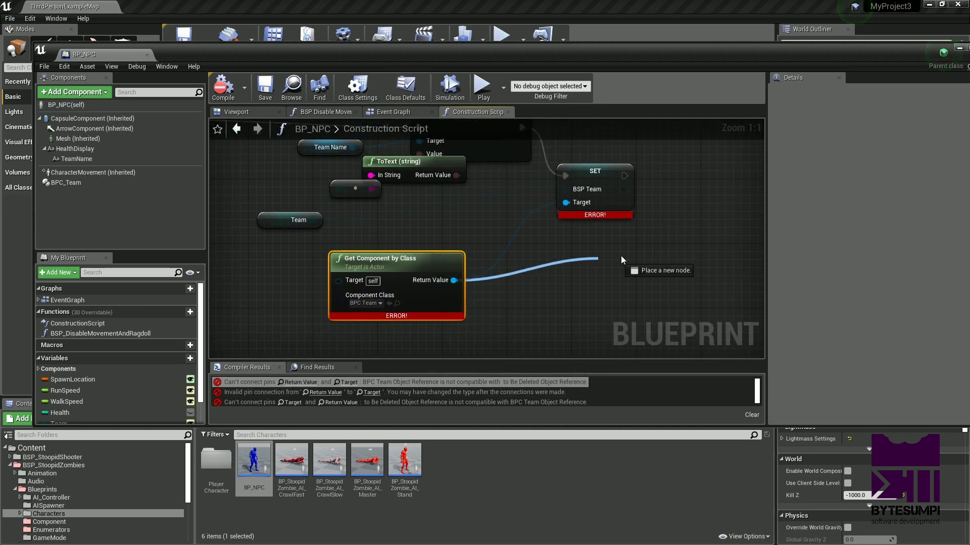
text(z)
key(BackSpace)
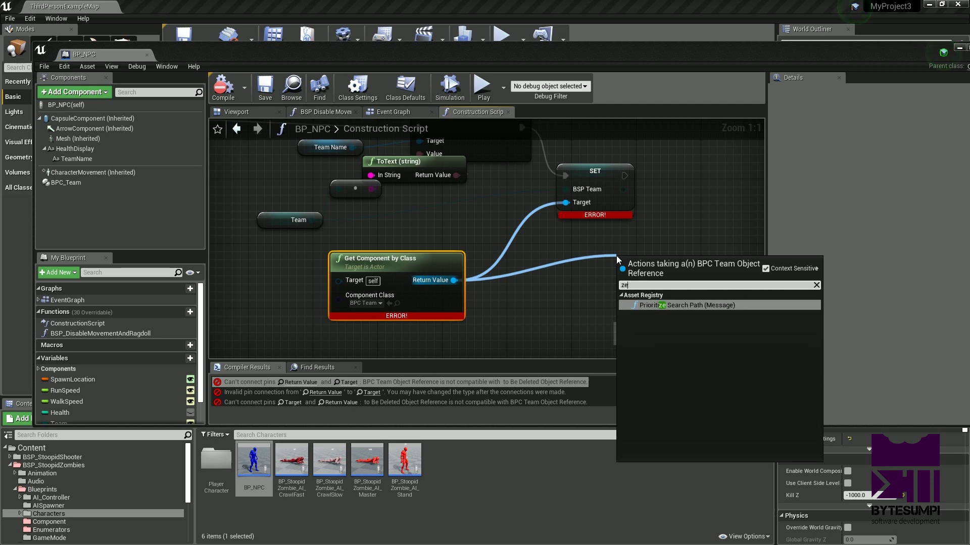
text(set)
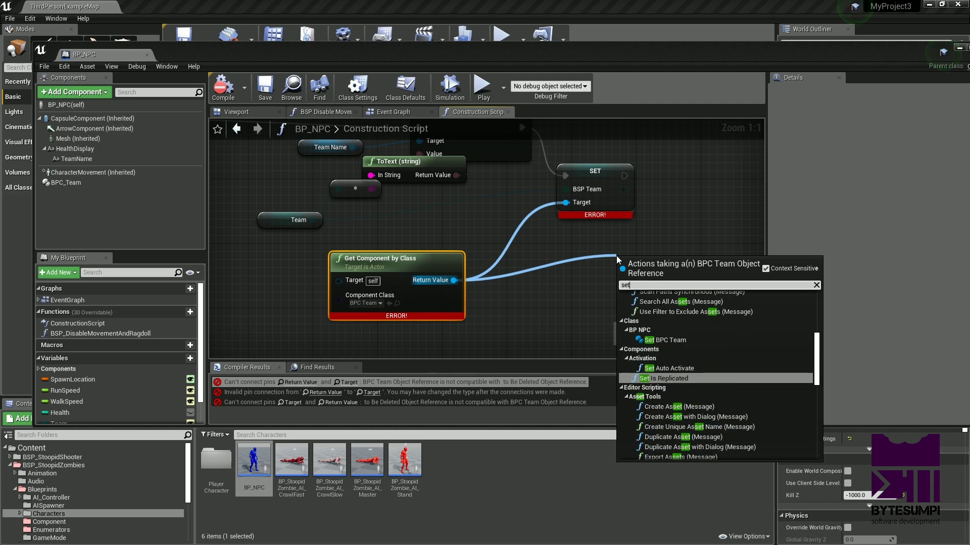
text( bsp)
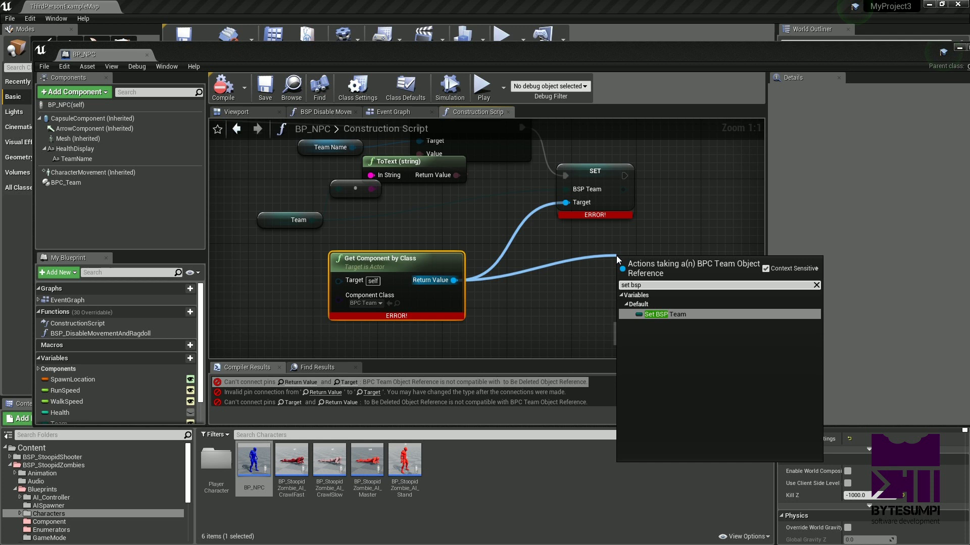
key(Return)
drag(602, 249, 575, 195)
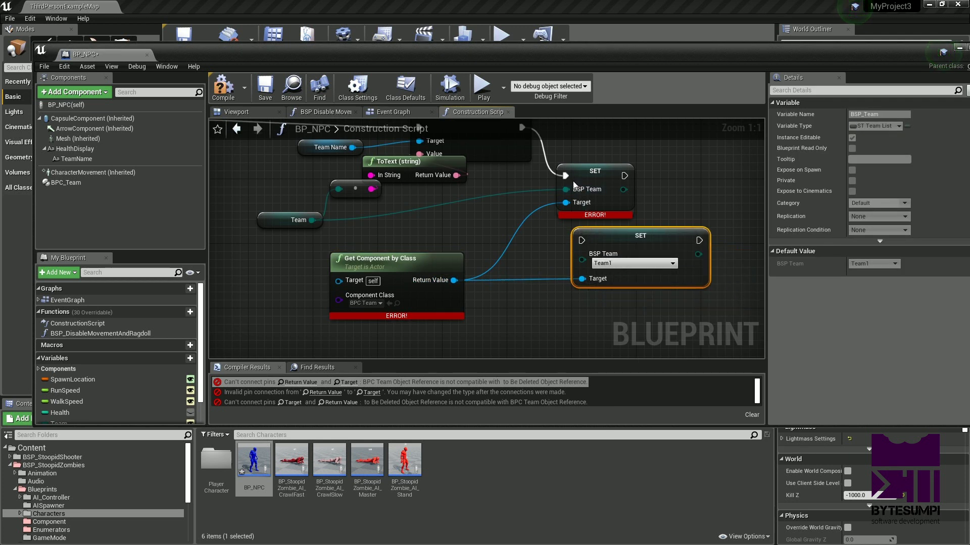
mouse_move(588, 246)
mouse_down()
mouse_move(582, 222)
mouse_move(582, 254)
mouse_up()
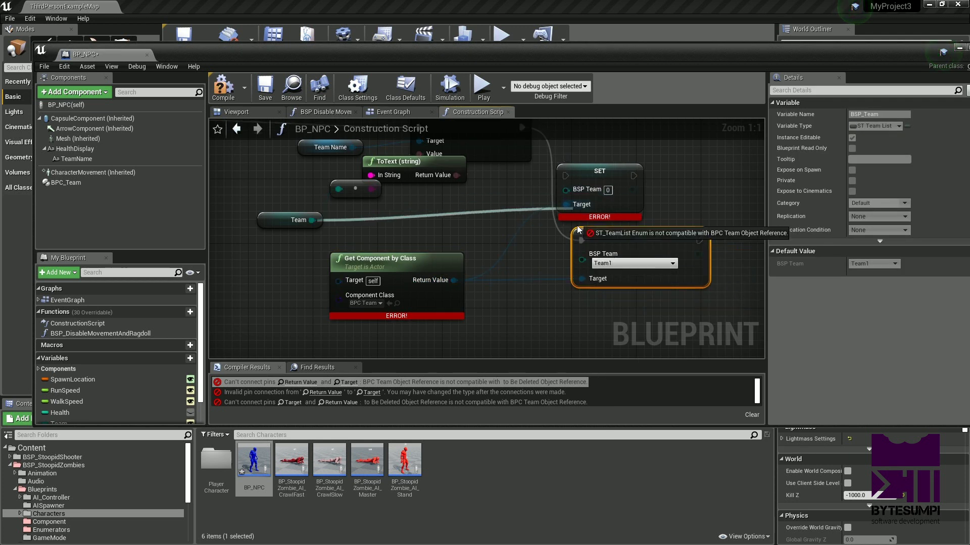
click(617, 171)
key(Delete)
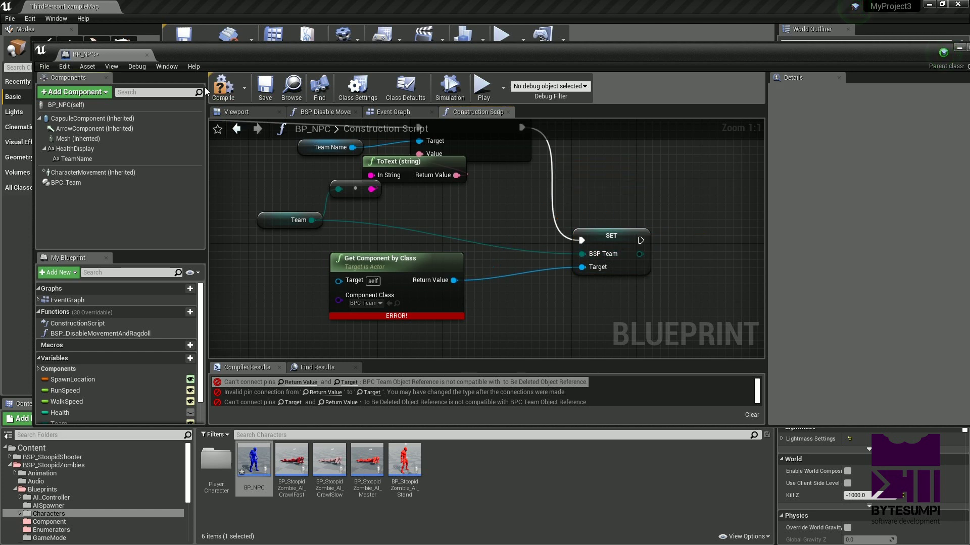
key(F7)
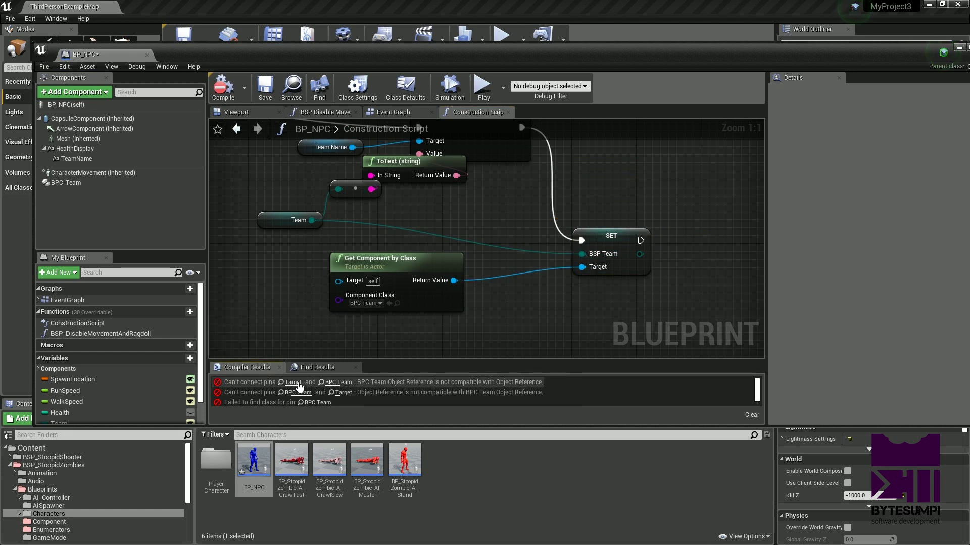
click(292, 387)
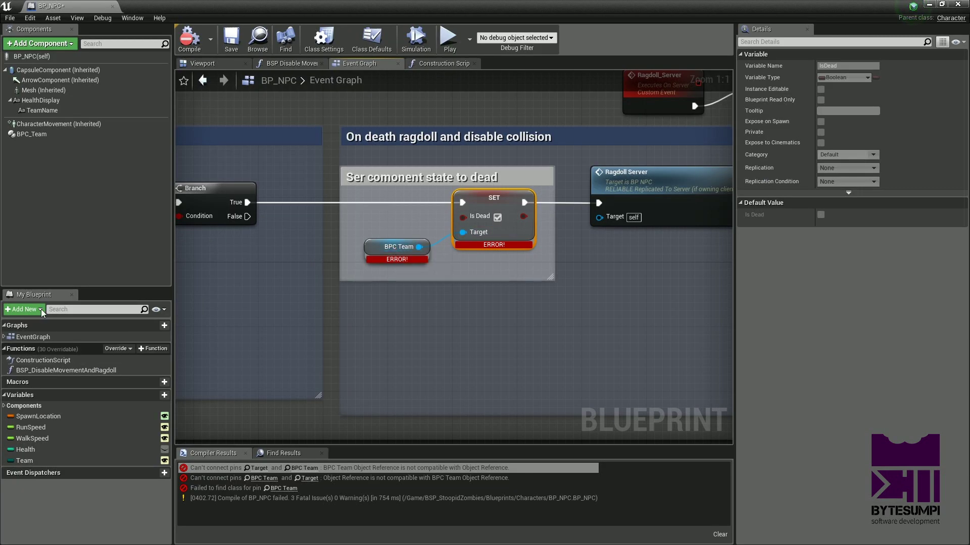
- Replace BP_NPC's broken Is Dead team reference with a fresh BPC Team getter, then save and close
click(25, 134)
drag(23, 137, 390, 275)
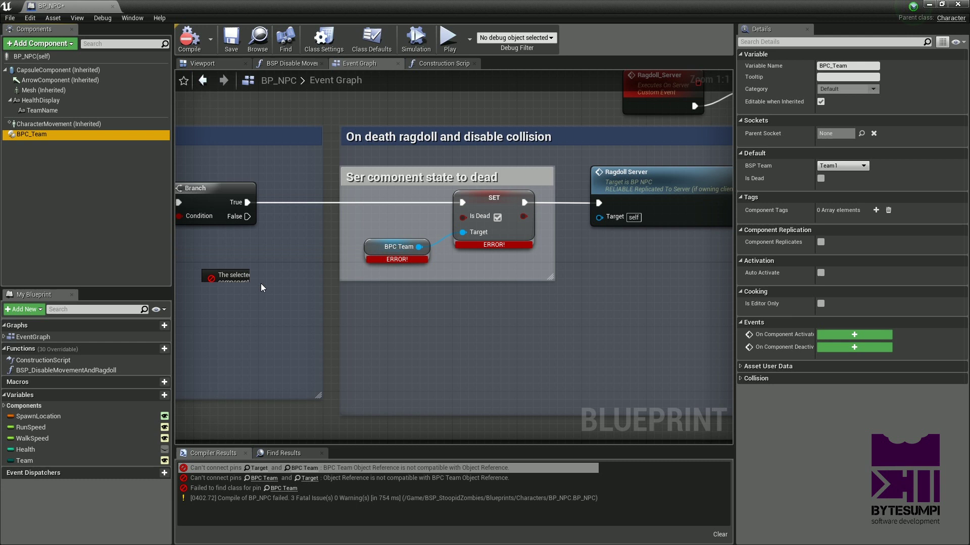
mouse_move(358, 230)
mouse_down()
mouse_move(359, 217)
mouse_move(469, 241)
mouse_up()
click(399, 246)
key(Delete)
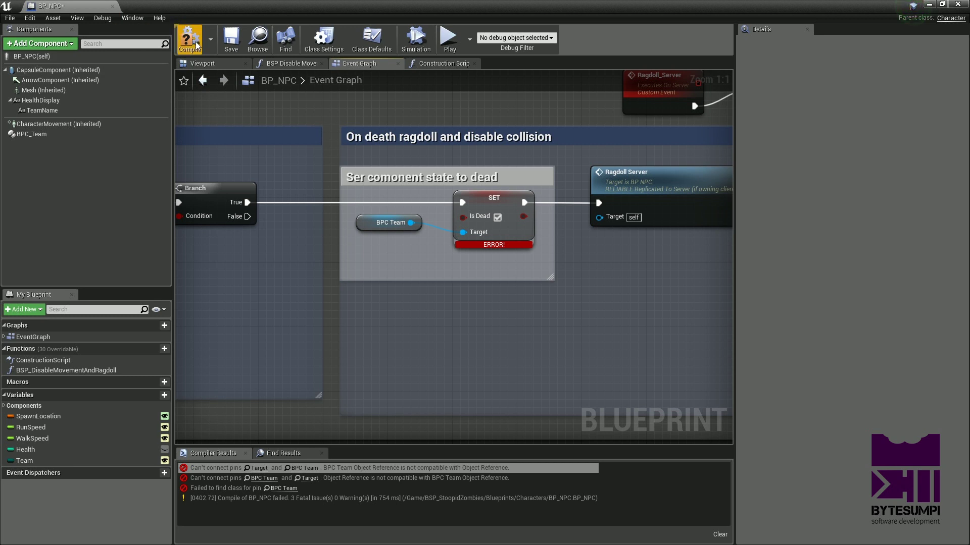
click(232, 38)
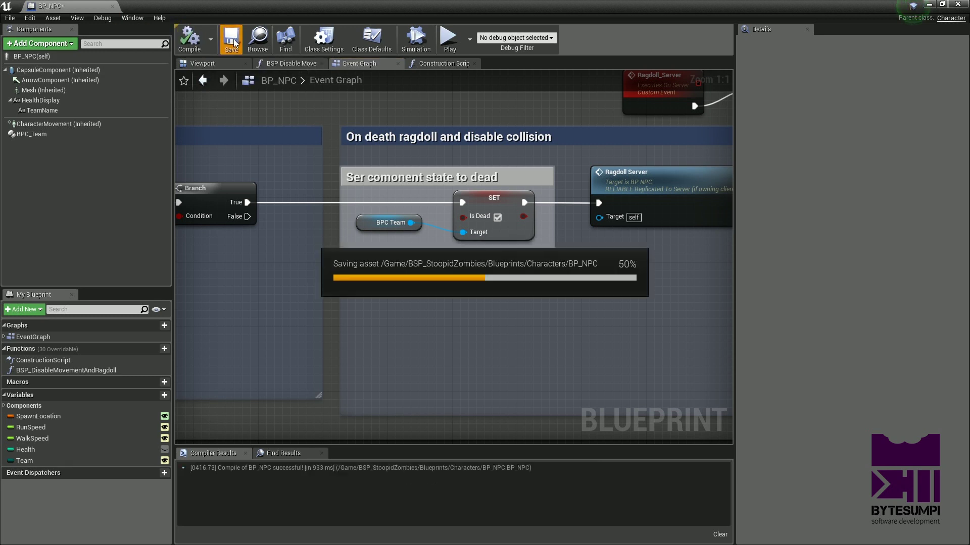
click(113, 7)
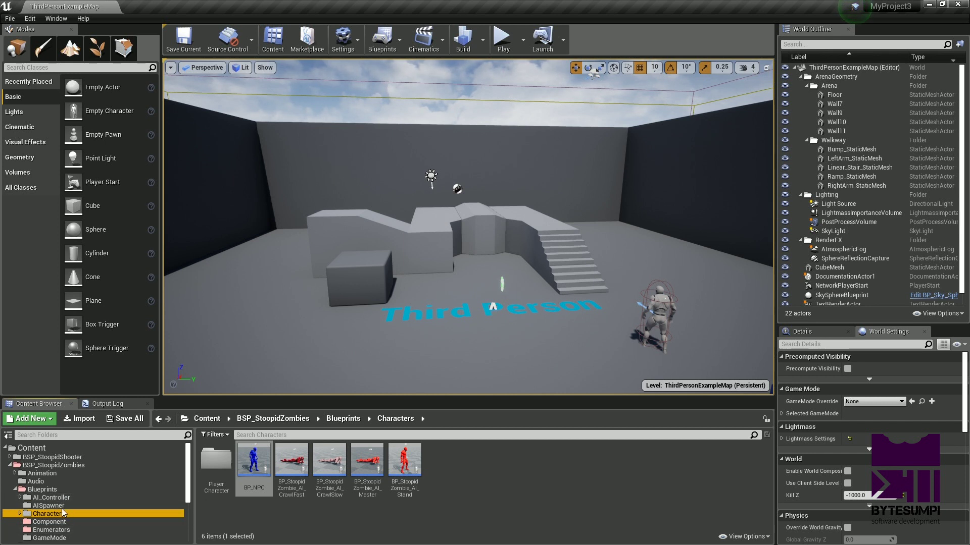
- Open the five StoopidZombie AI blueprints, ProximityForAttack through WalkToTarget, and bring up SightCheck_Visibility
click(54, 465)
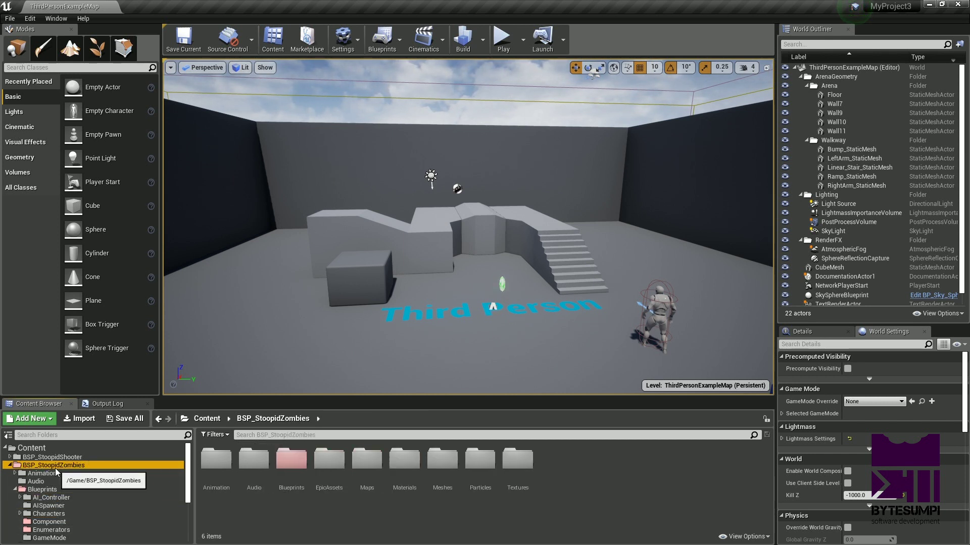
click(40, 489)
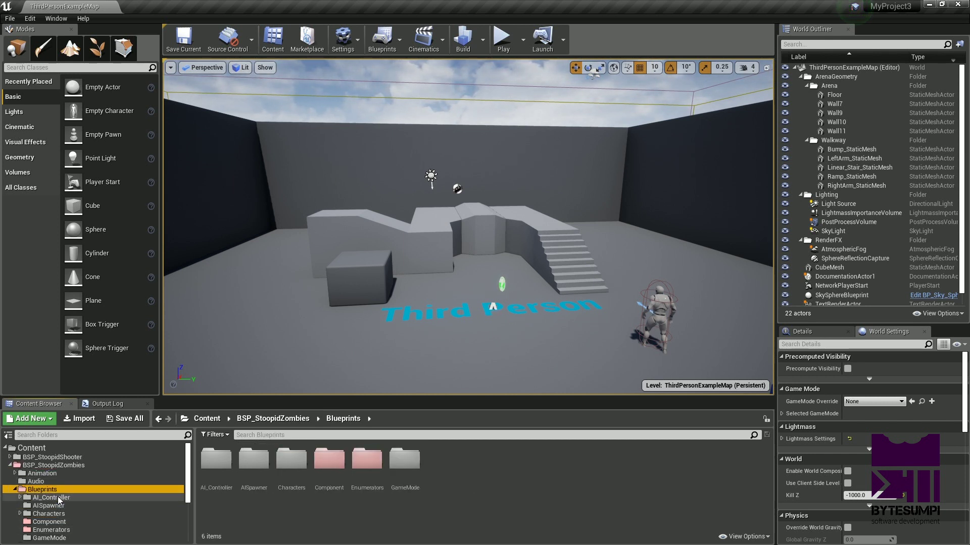
click(20, 498)
double_click(253, 460)
click(253, 462)
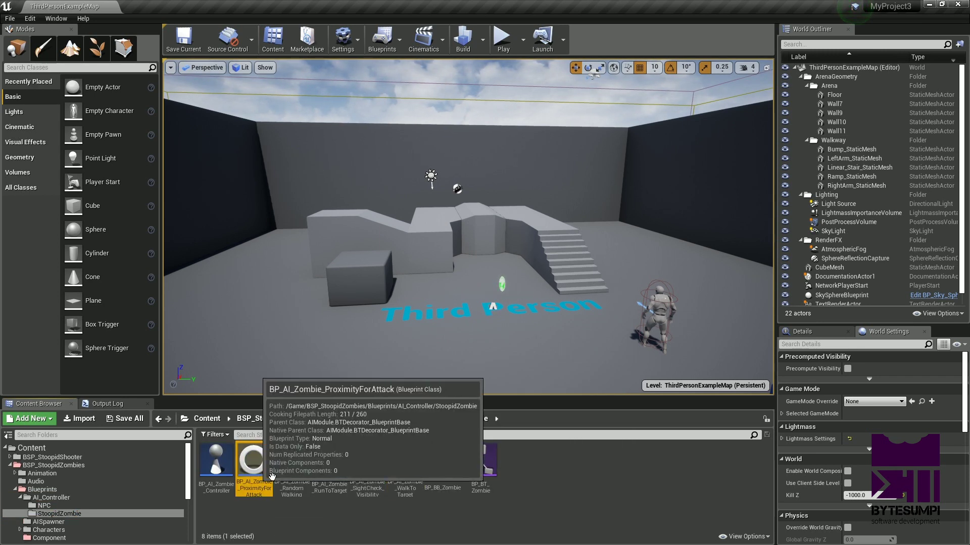
shift+click(404, 461)
double_click(406, 460)
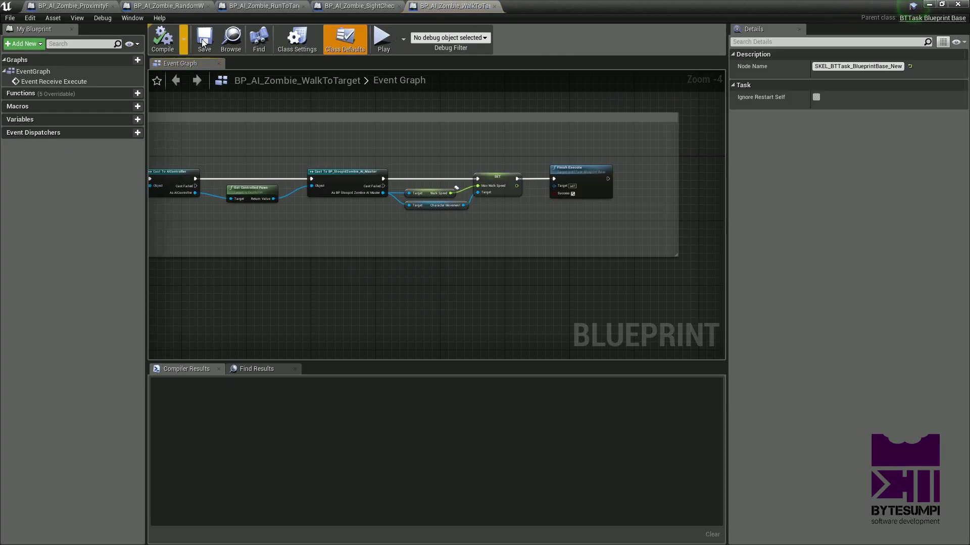
click(352, 5)
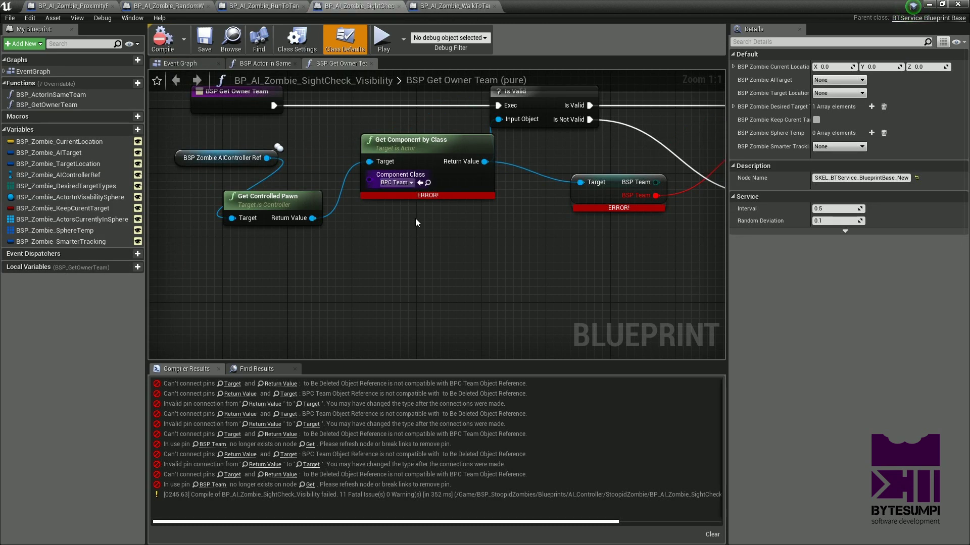
- In Actor in Same Team, swap the broken team getter feeding the == check for a new Get BSP Team
right_drag(430, 250, 374, 292)
right_drag(450, 300, 378, 317)
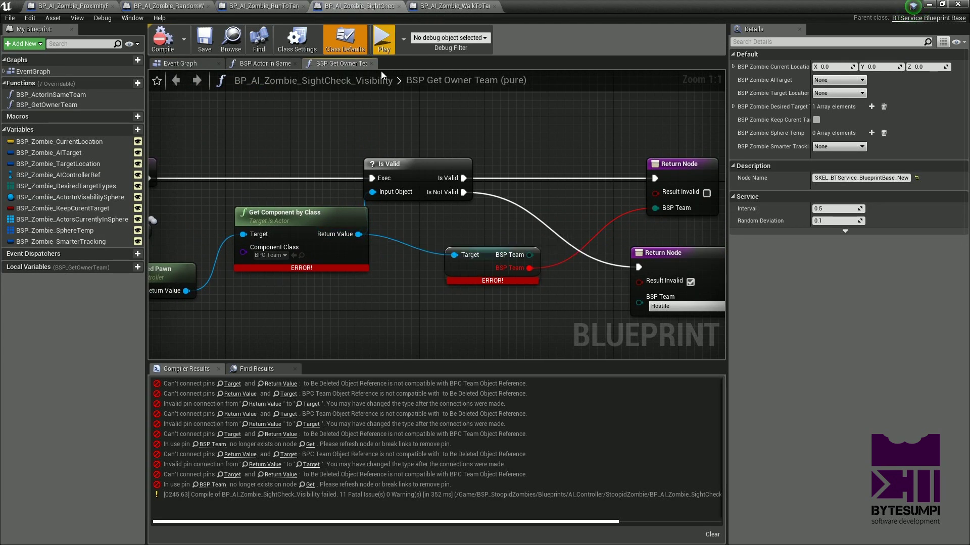
mouse_move(362, 236)
mouse_down()
mouse_move(452, 229)
mouse_move(358, 235)
mouse_up()
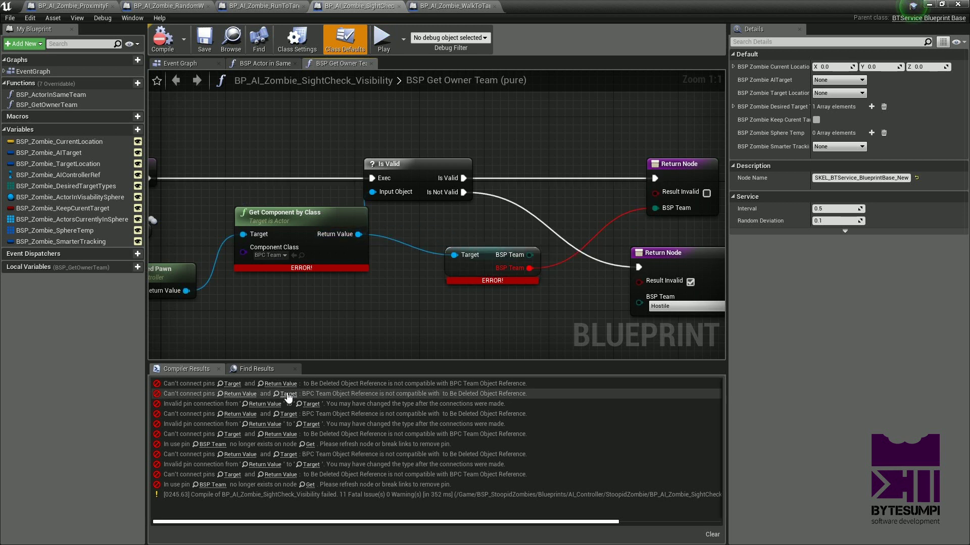
click(275, 475)
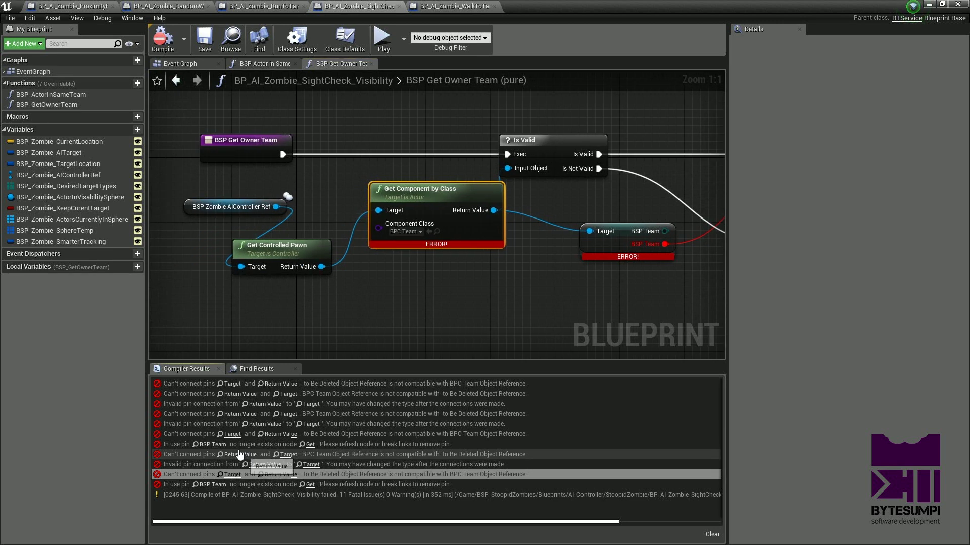
click(245, 433)
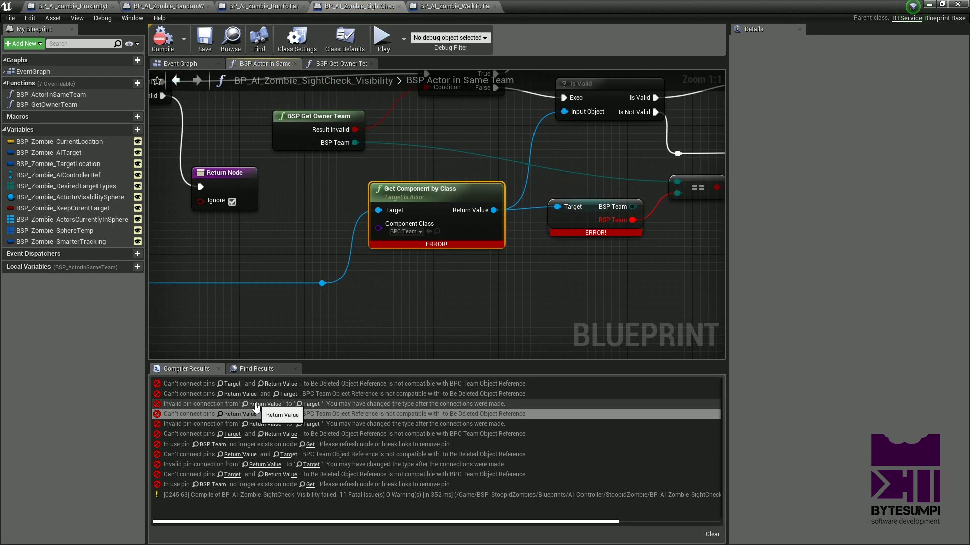
click(249, 397)
right_drag(375, 343, 253, 414)
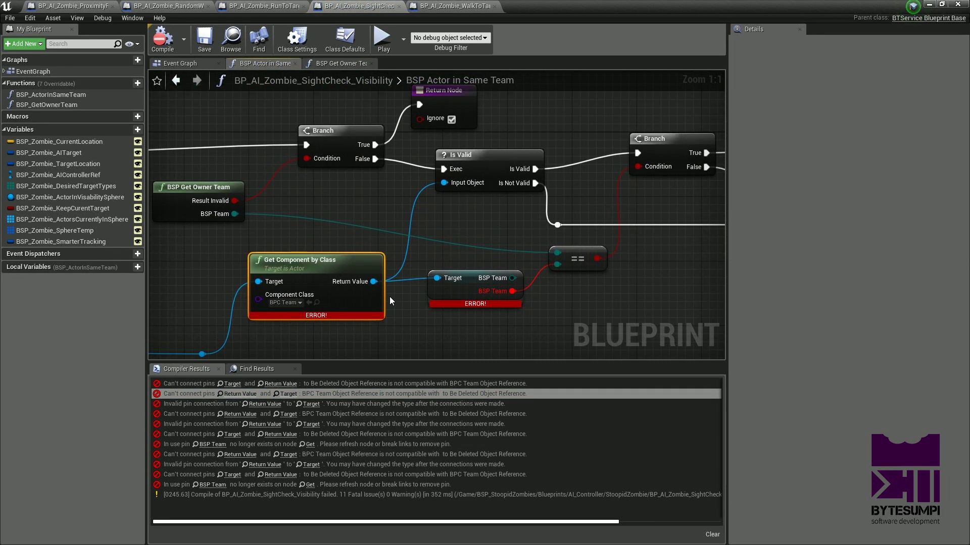
drag(374, 282, 440, 326)
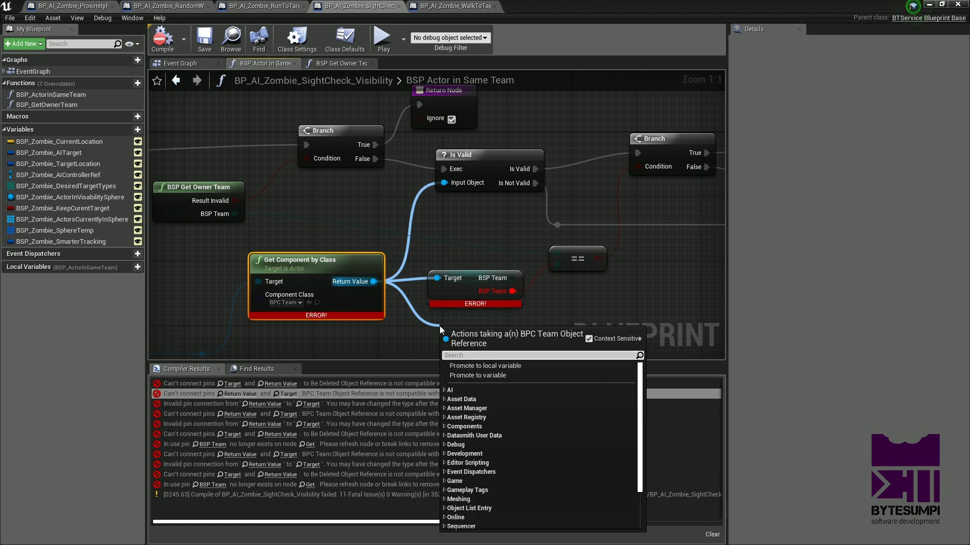
text(bs)
key(Return)
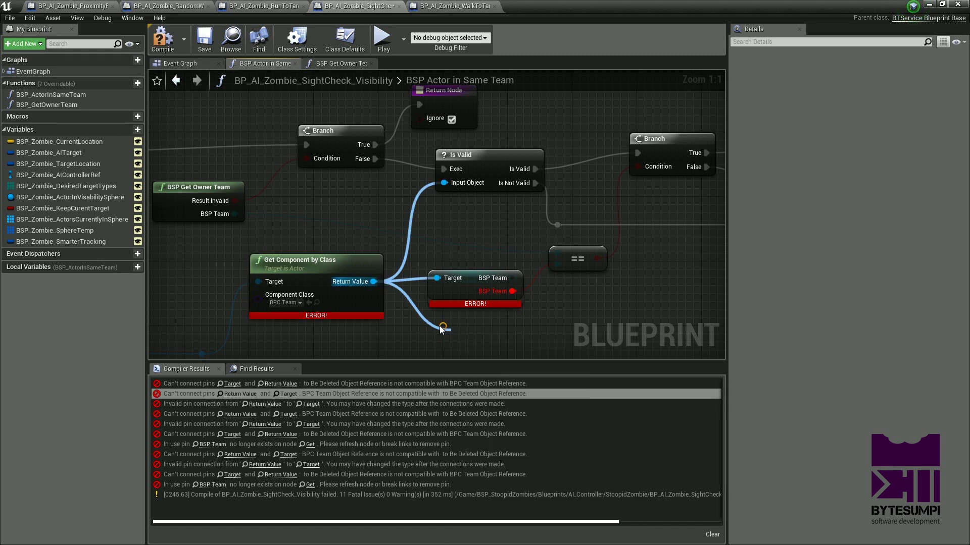
drag(528, 335, 557, 264)
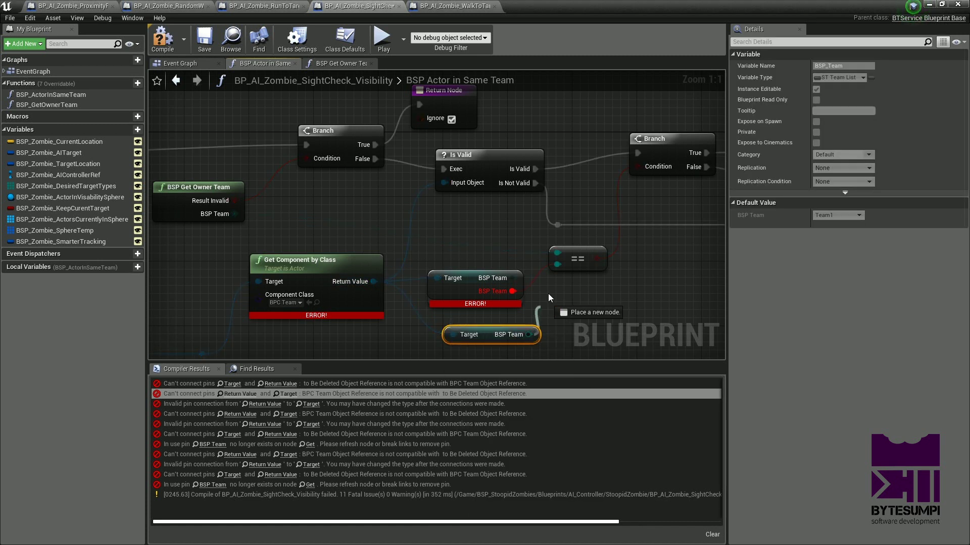
click(511, 273)
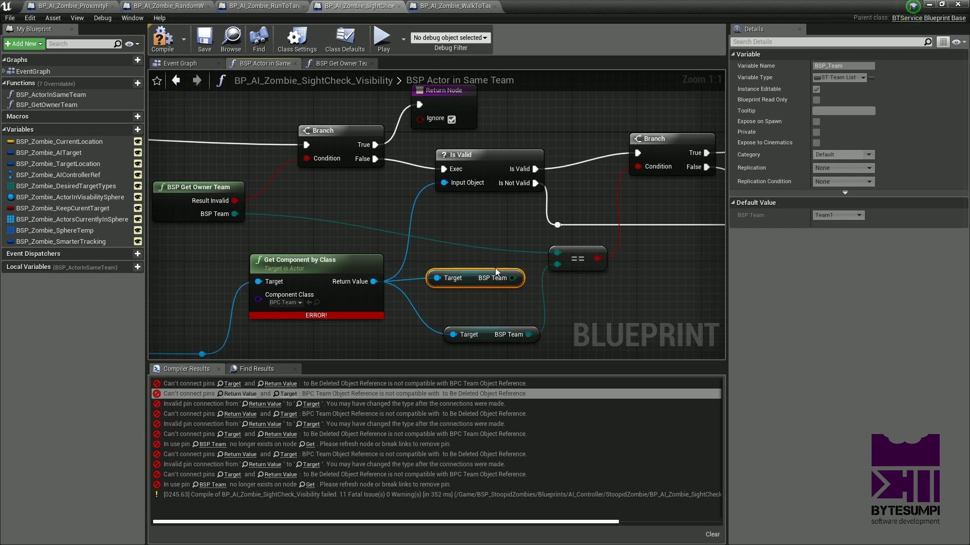
key(Delete)
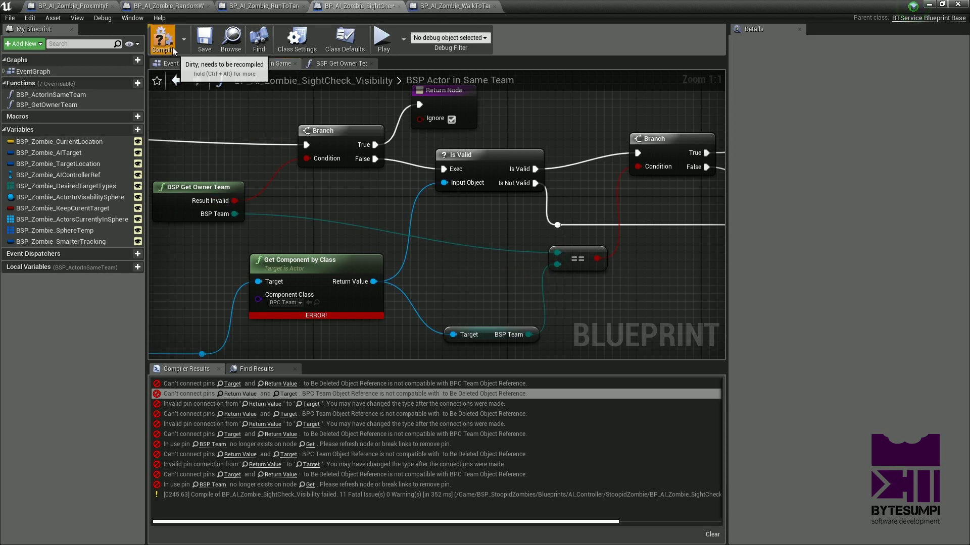
- In Get Owner Team, wire a new Get BSP Team to the return, delete the broken getter, and recompile
click(170, 43)
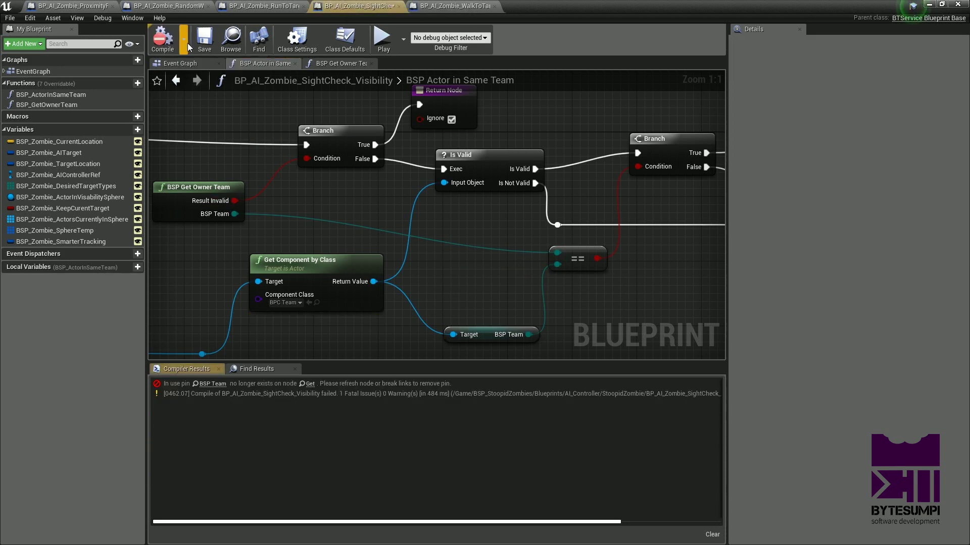
click(213, 383)
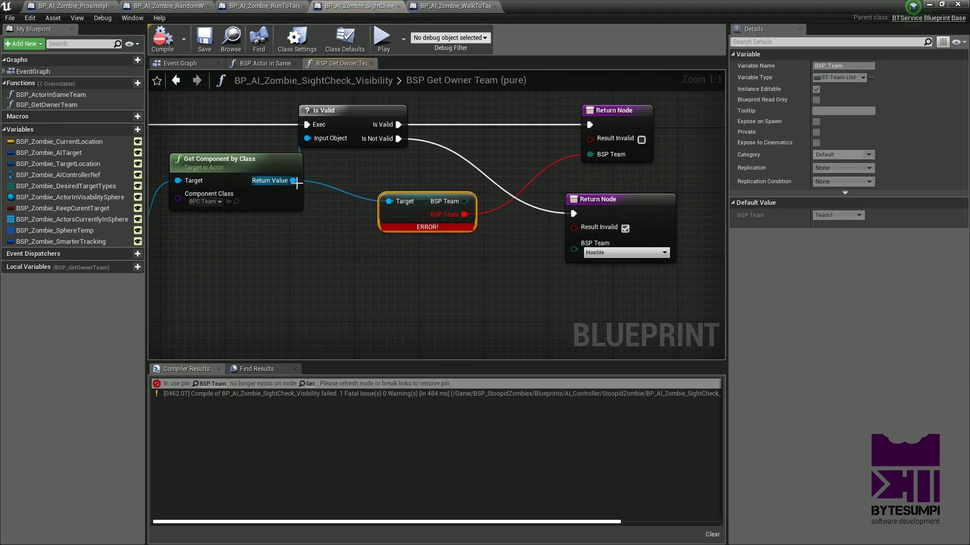
drag(295, 182, 426, 269)
text(bspte)
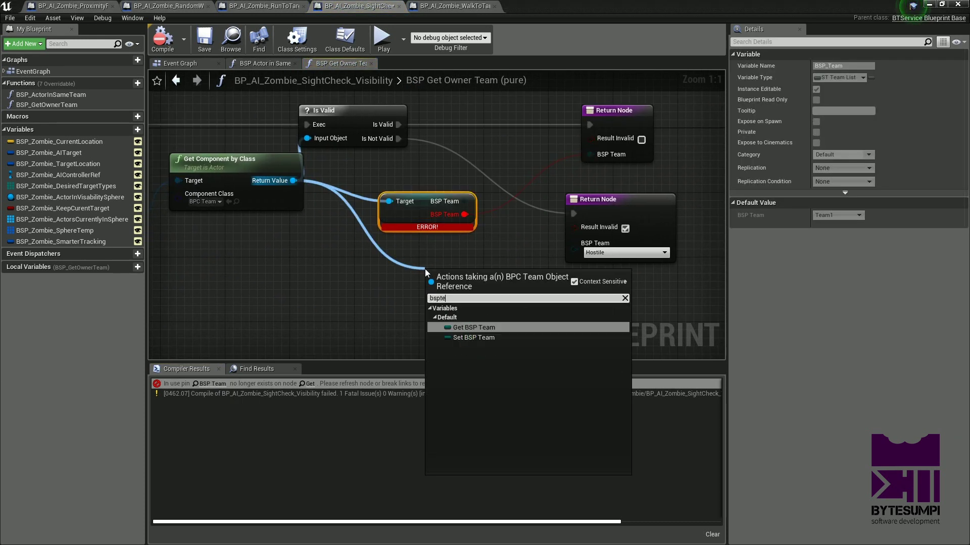
key(Return)
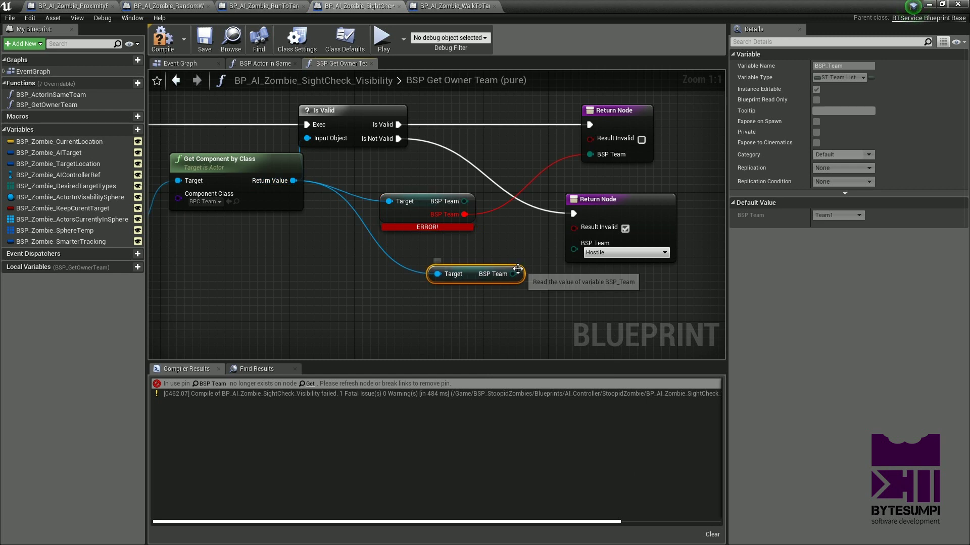
drag(512, 273, 545, 200)
drag(580, 156, 582, 156)
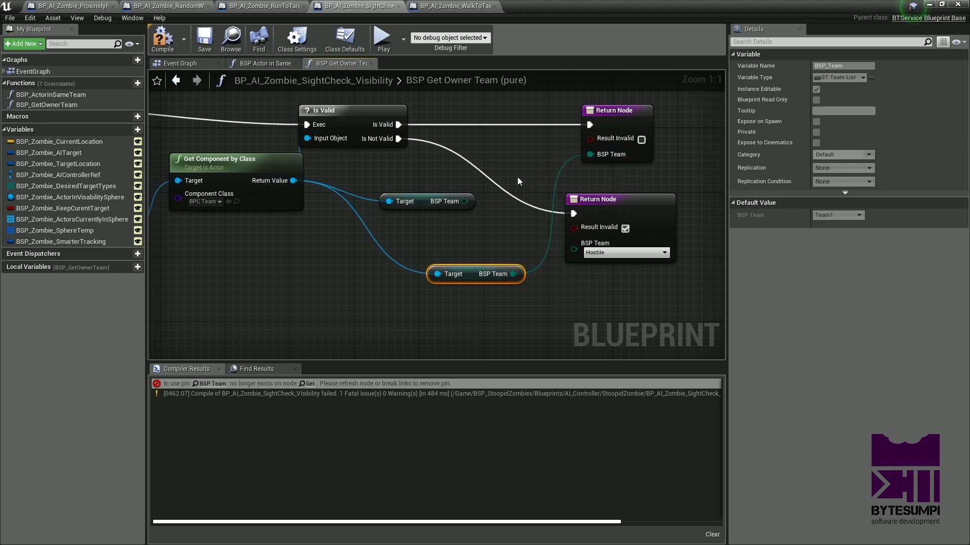
click(461, 197)
key(Delete)
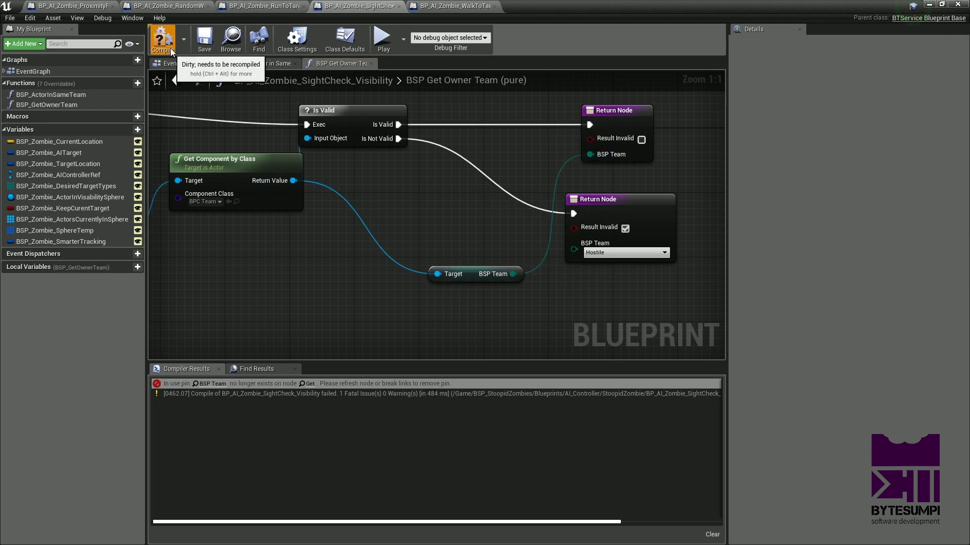
click(173, 51)
- Compile RunToTarget, check the RandomWalking and ProximityForAttack tabs, and close the zombie blueprint editor
click(263, 6)
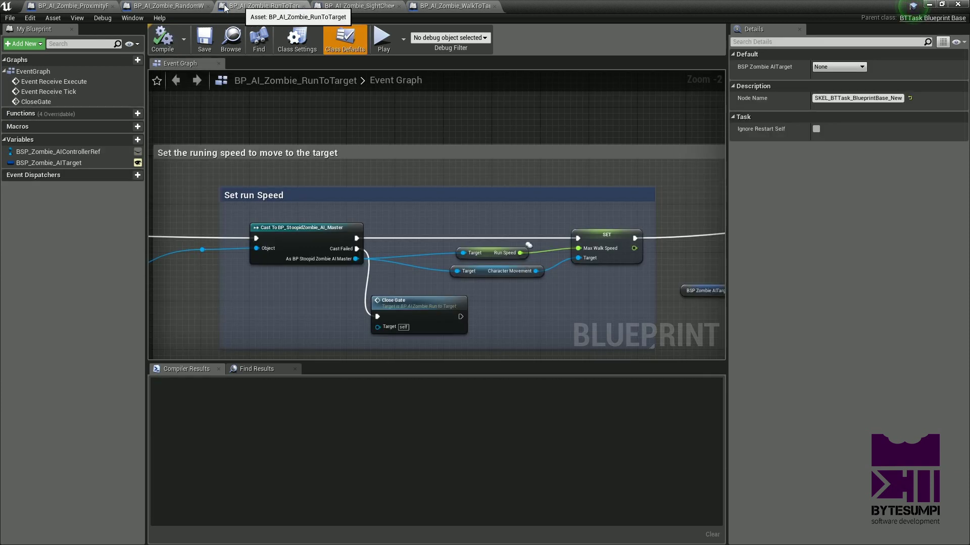
click(171, 38)
click(177, 6)
click(88, 7)
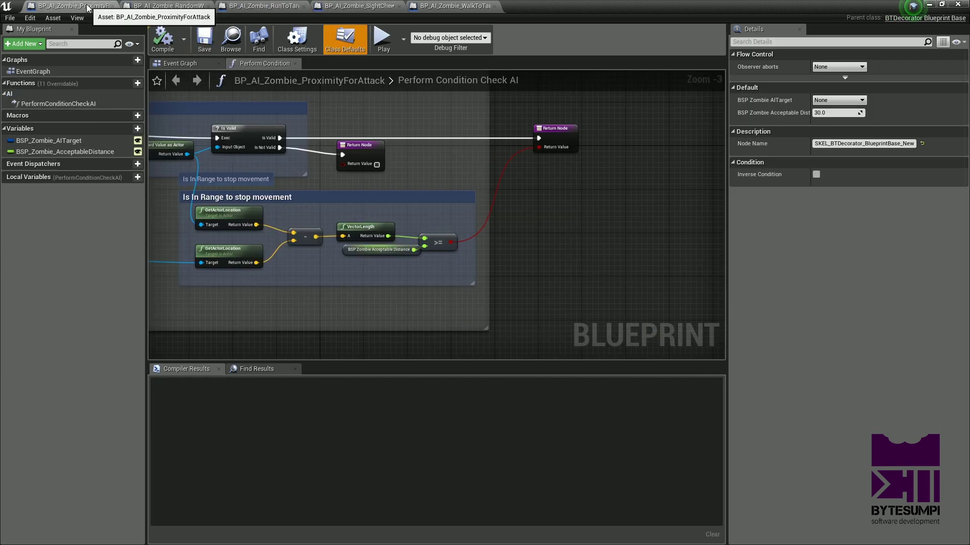
double_click(801, 11)
click(905, 83)
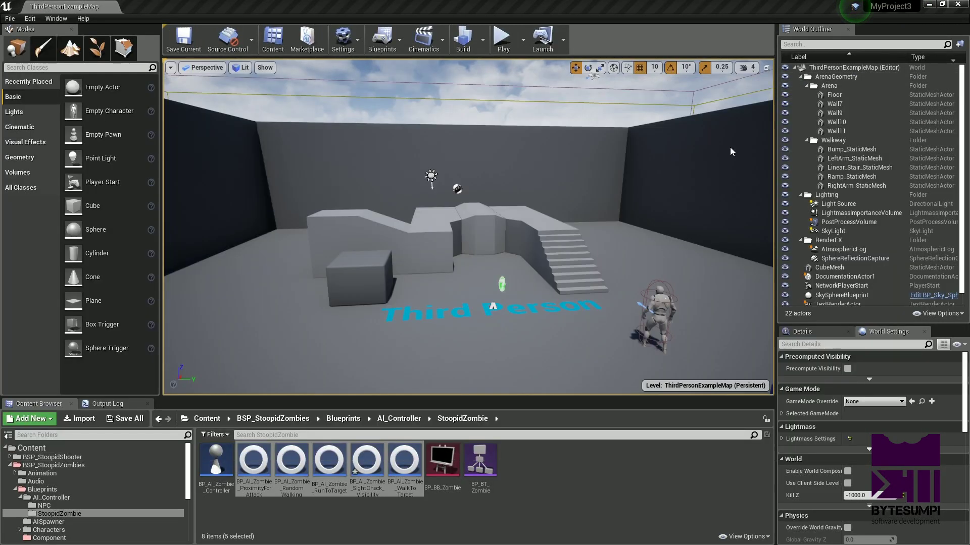
click(366, 474)
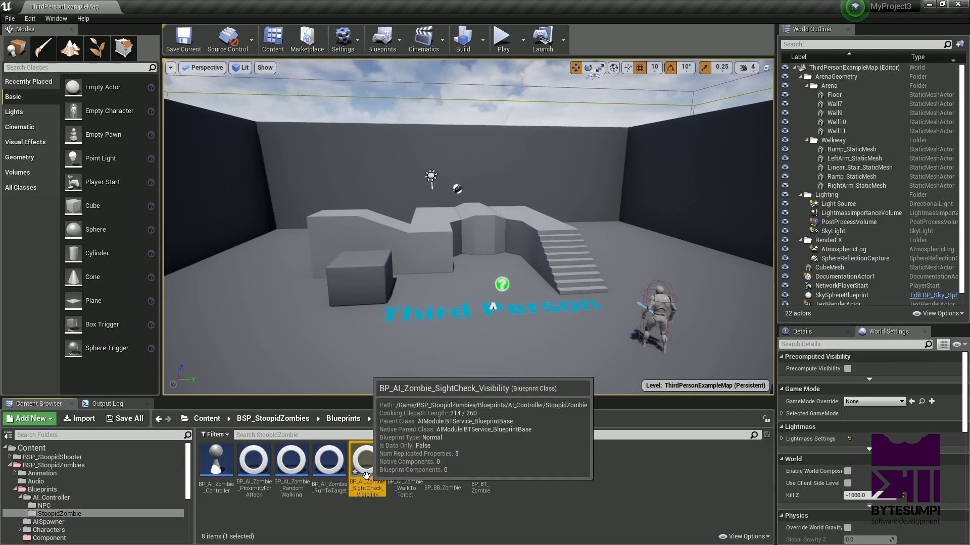
- Open BP_AI_NPC_RandomWalking and BP_AI_NPC_WalkToTarget, look over both graphs, then close the editor
click(52, 506)
click(251, 466)
ctrl+click(289, 467)
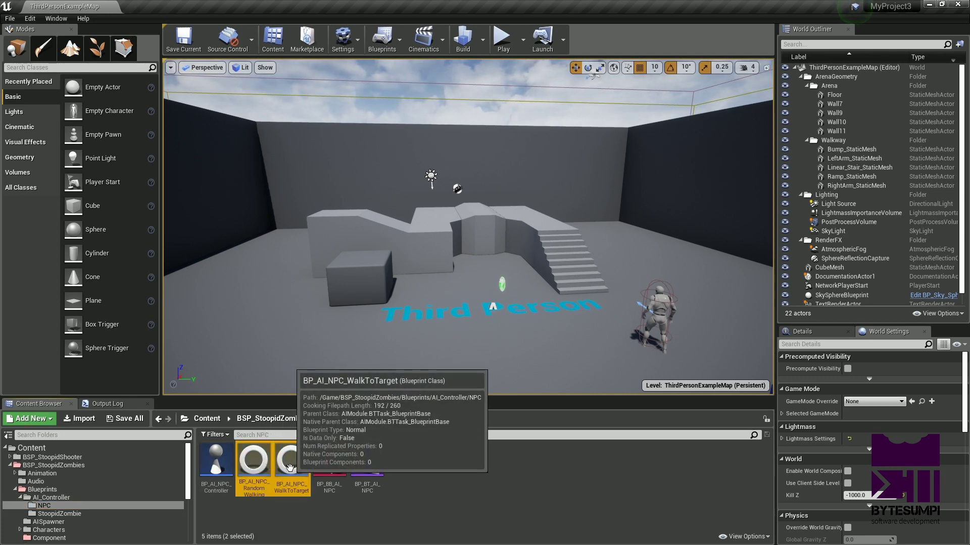
double_click(290, 467)
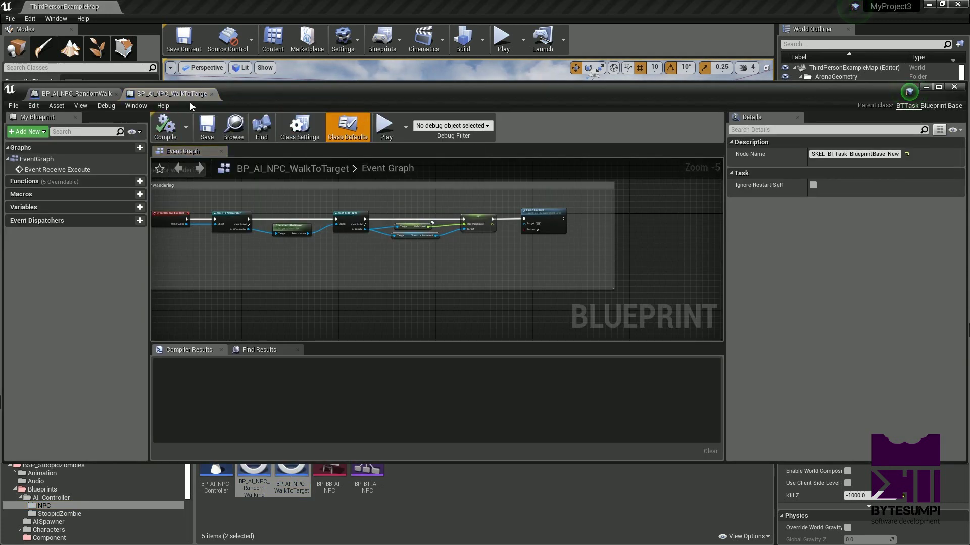
click(81, 95)
click(182, 95)
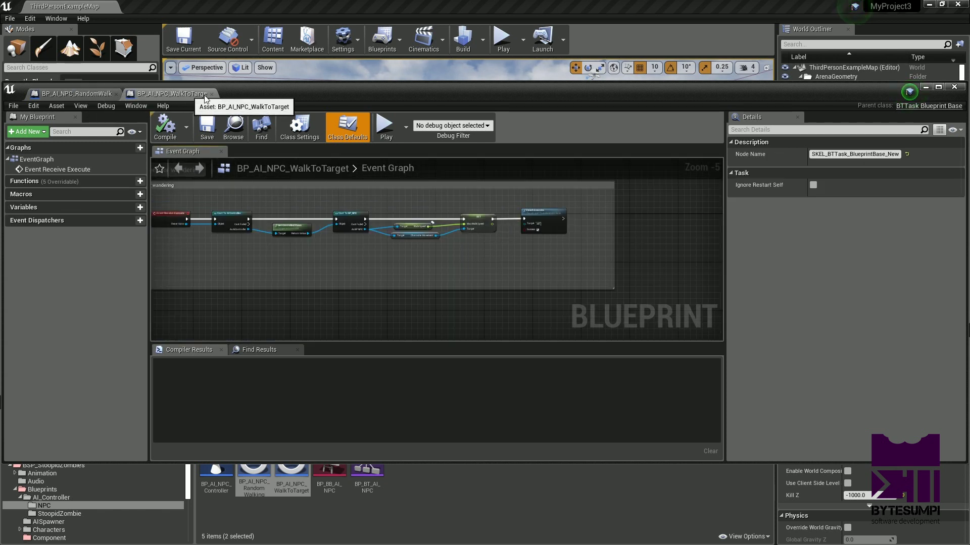
drag(205, 98, 123, 103)
click(873, 91)
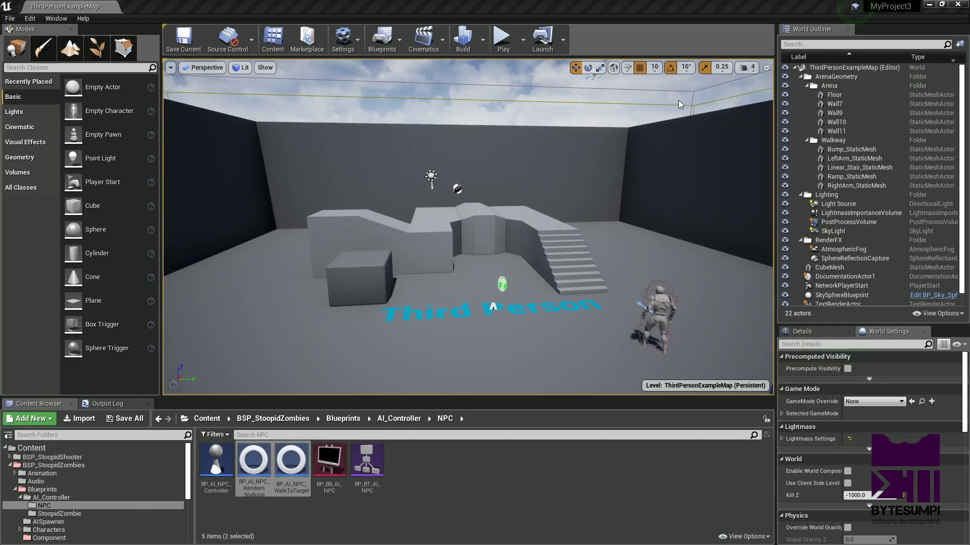
click(469, 541)
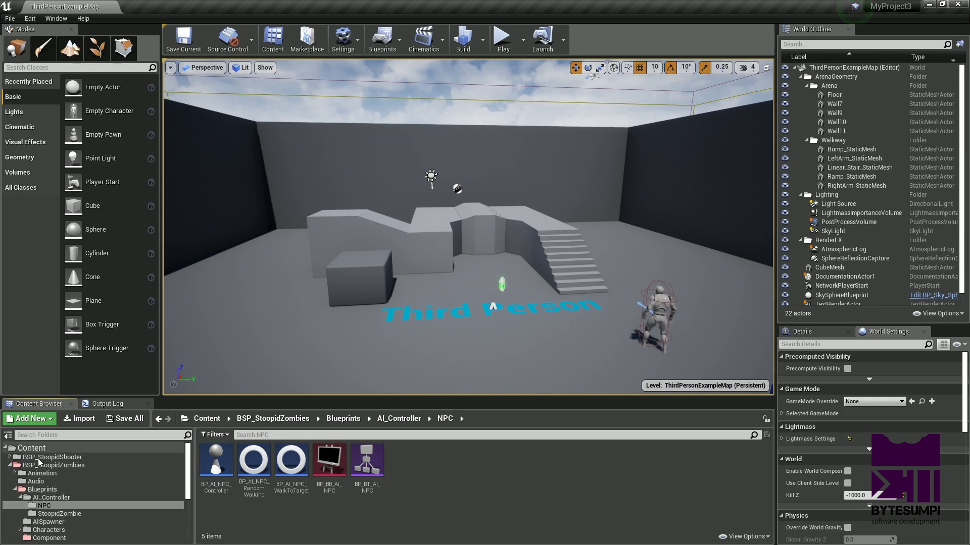
- Open ZombieTestMap from BSP_StoopidZombies > Maps, saving the changed assets, and view the zombie crowd
click(10, 465)
click(439, 342)
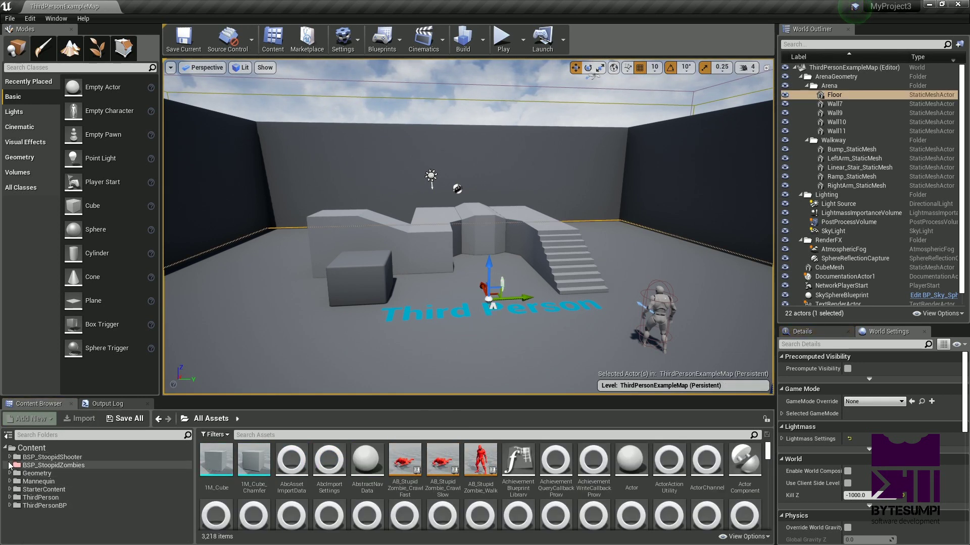
scroll(44, 510, down, 2)
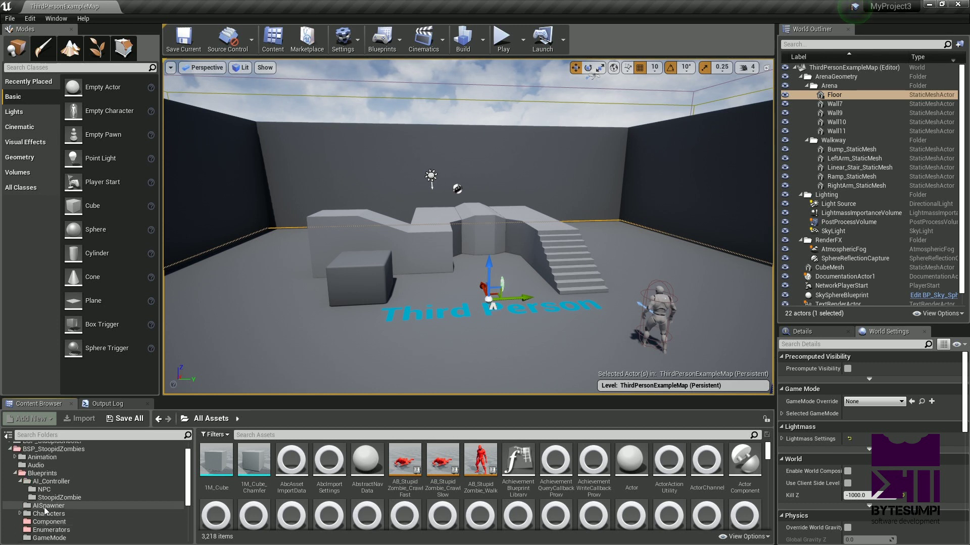
scroll(53, 493, up, 1)
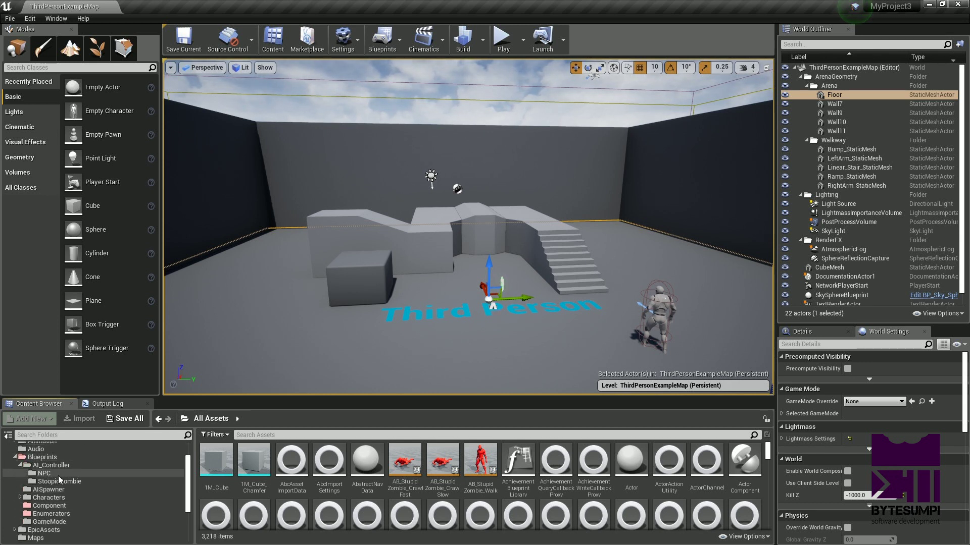
click(40, 537)
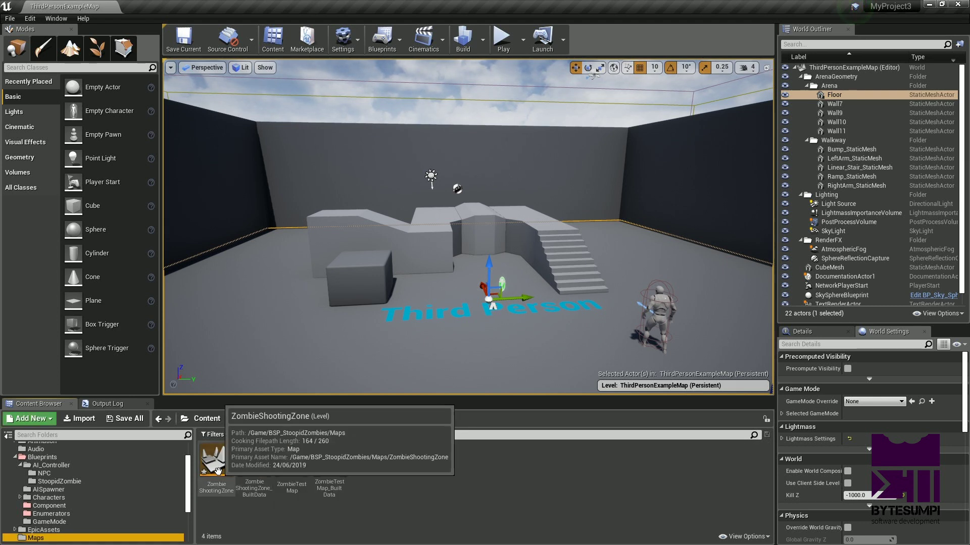
double_click(293, 468)
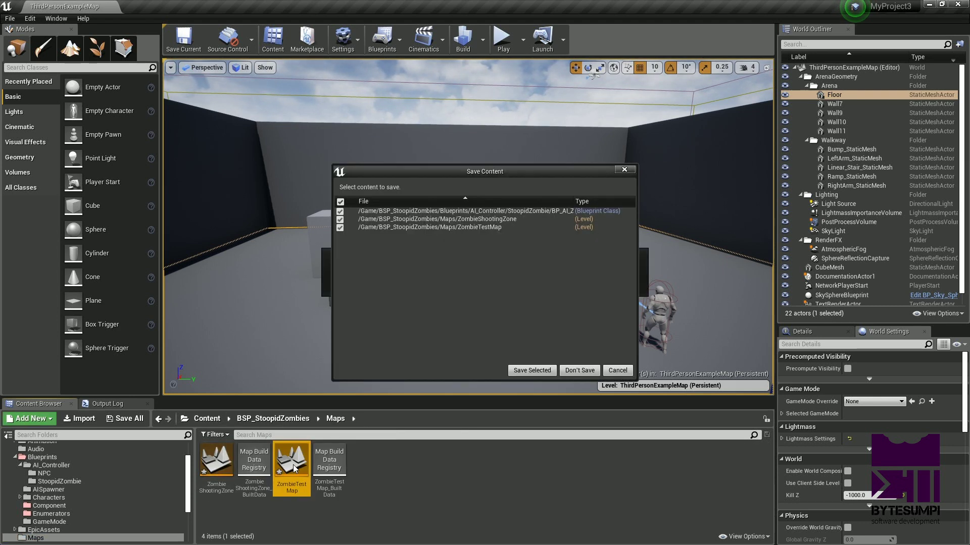
click(532, 371)
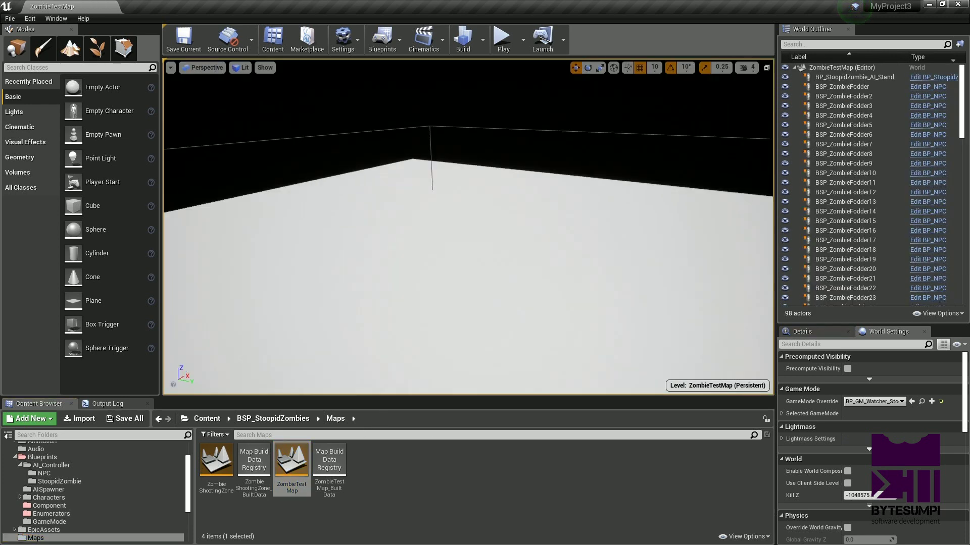
right_drag(324, 168, 357, 125)
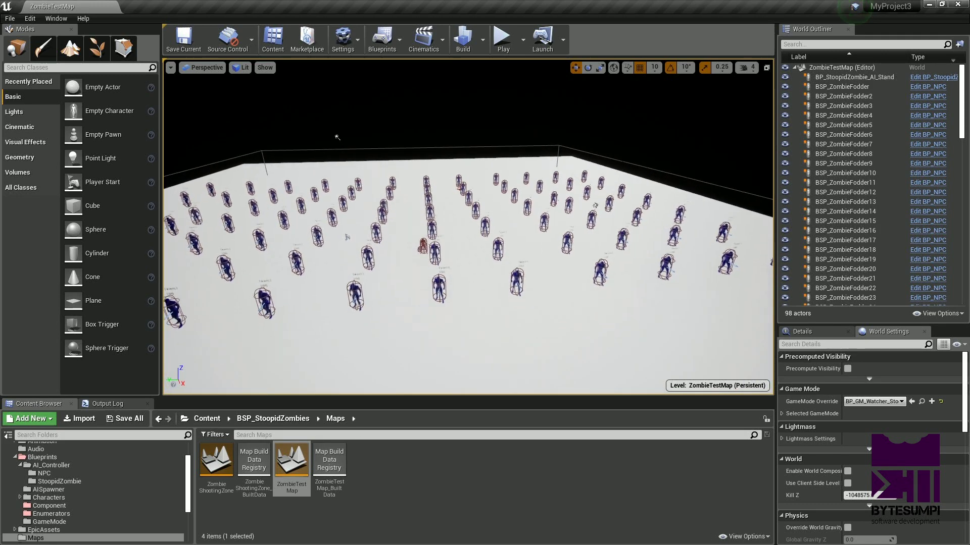
- Browse to BSP_StoopidShooter > Blueprints > Characters and pick the BP_StoopidShooter_AI_Team4 blueprint
scroll(128, 476, up, 2)
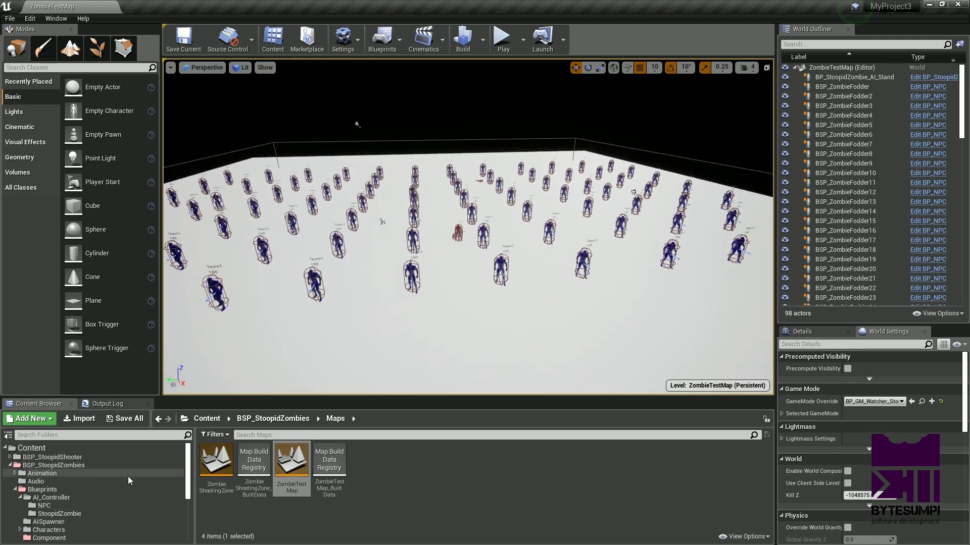
click(25, 457)
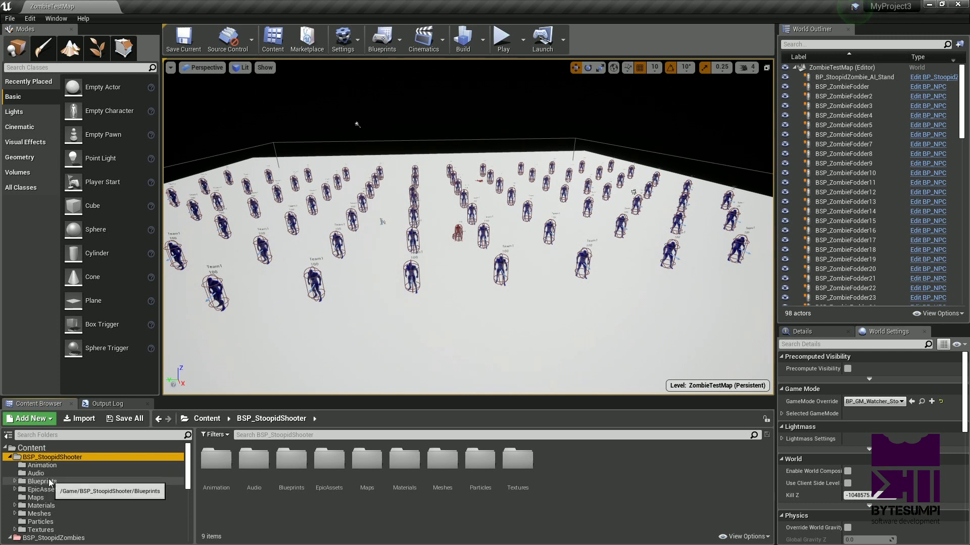
click(18, 482)
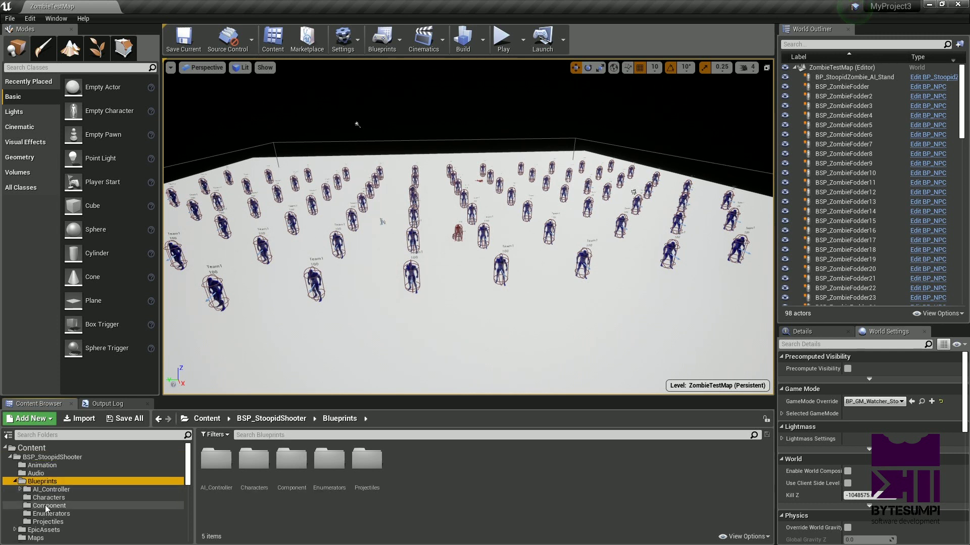
click(48, 498)
click(366, 460)
click(328, 465)
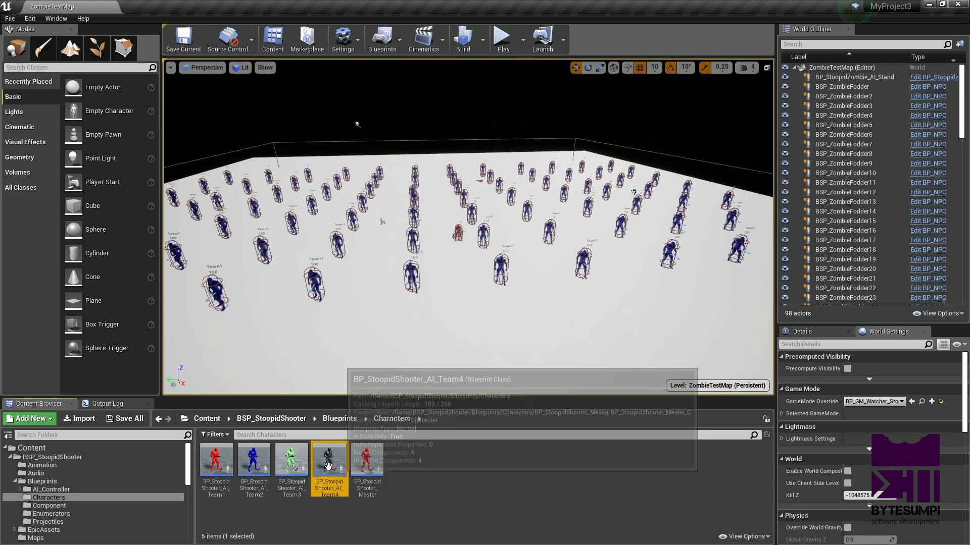
ctrl+click(292, 461)
click(327, 457)
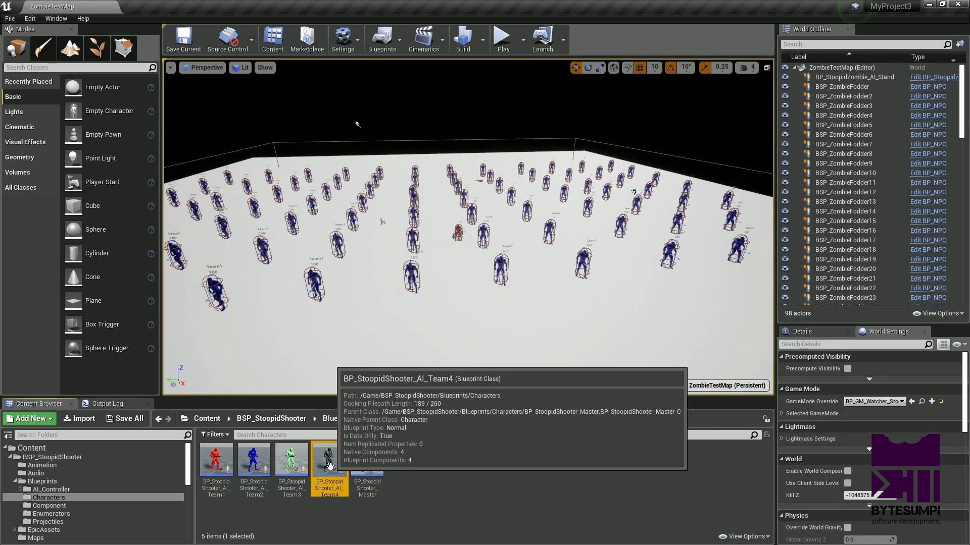
click(238, 471)
click(329, 461)
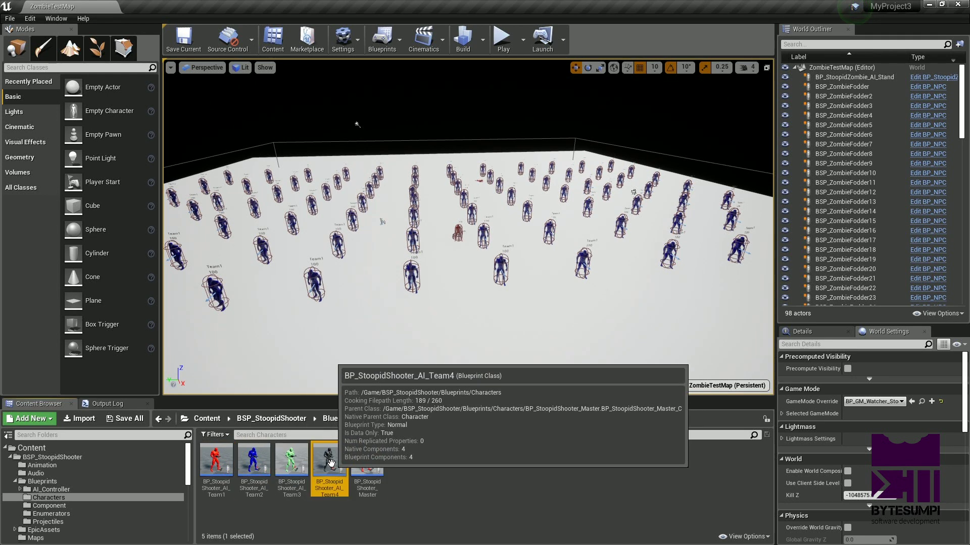
- Place Team4 shooters across the map floor, including one among the central zombies
drag(488, 324, 488, 324)
drag(329, 461, 414, 323)
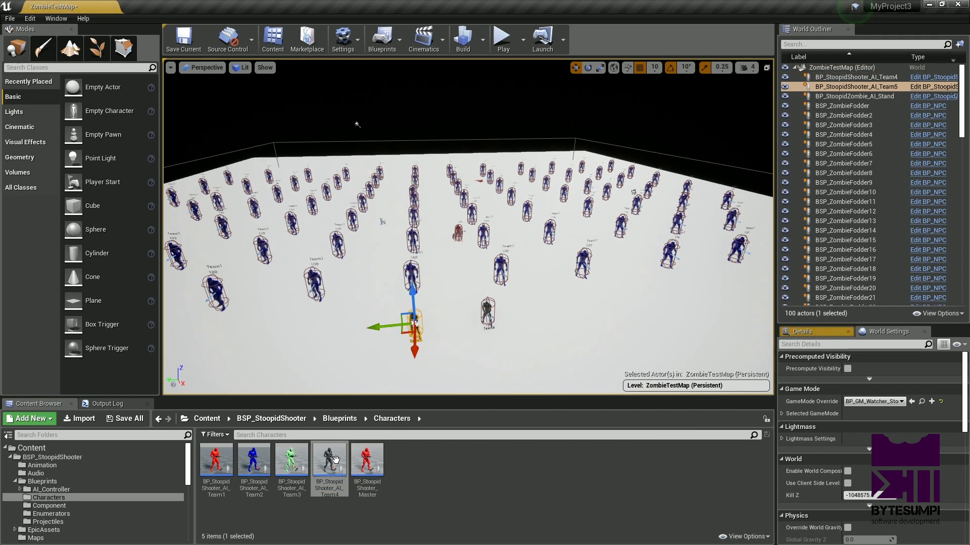
mouse_move(329, 461)
mouse_down()
mouse_move(348, 331)
mouse_move(659, 295)
mouse_up()
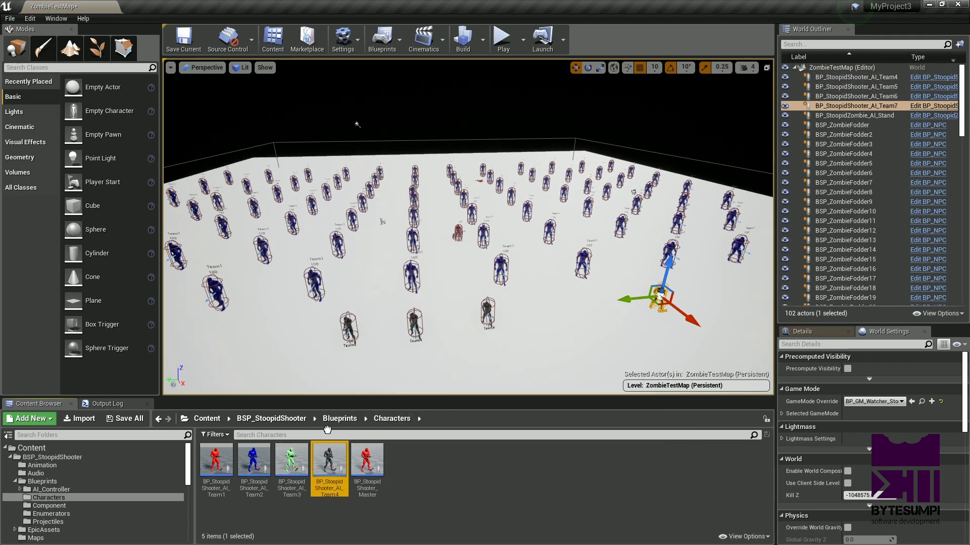
drag(329, 460, 237, 287)
drag(327, 457, 397, 276)
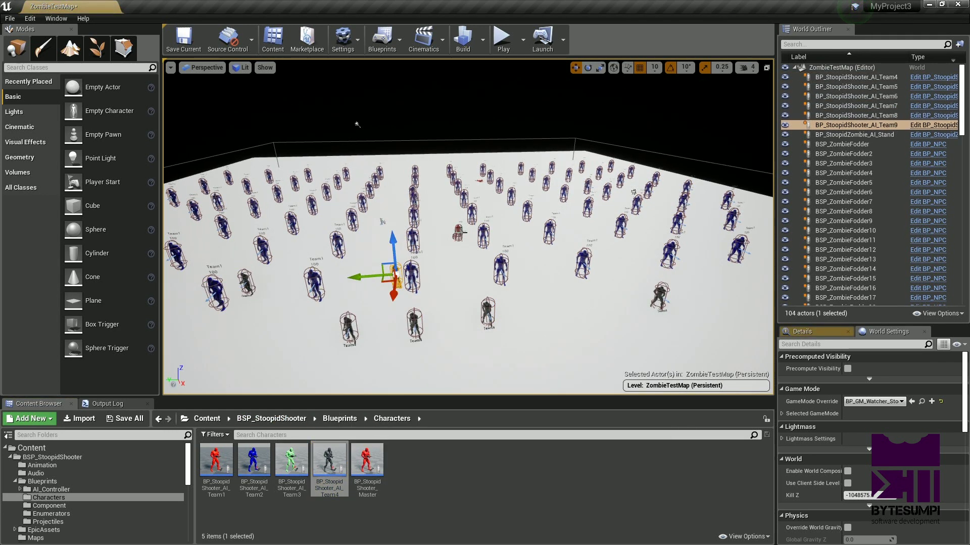
- Duplicate the standing zombie five times with Ctrl+W, then start Play-In-Editor
click(461, 232)
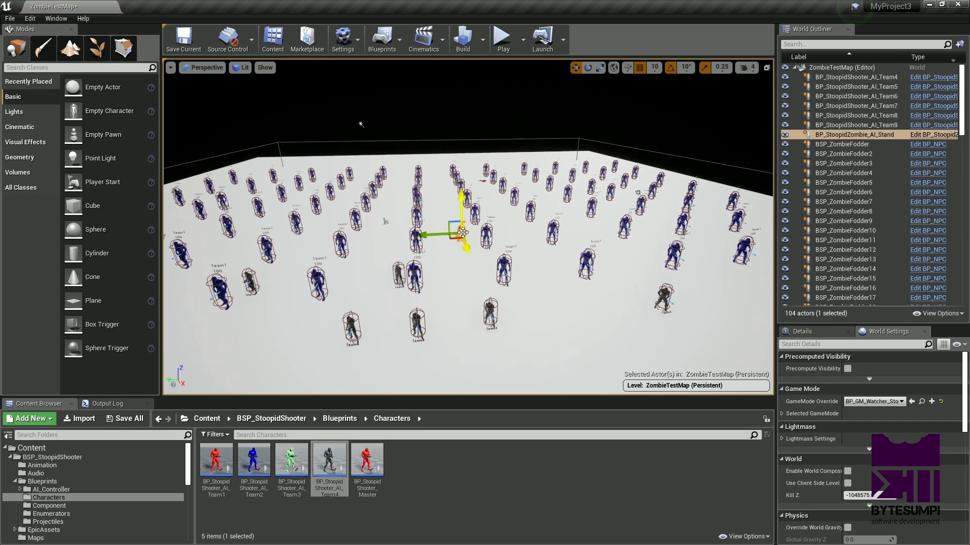
key(ctrl+w)
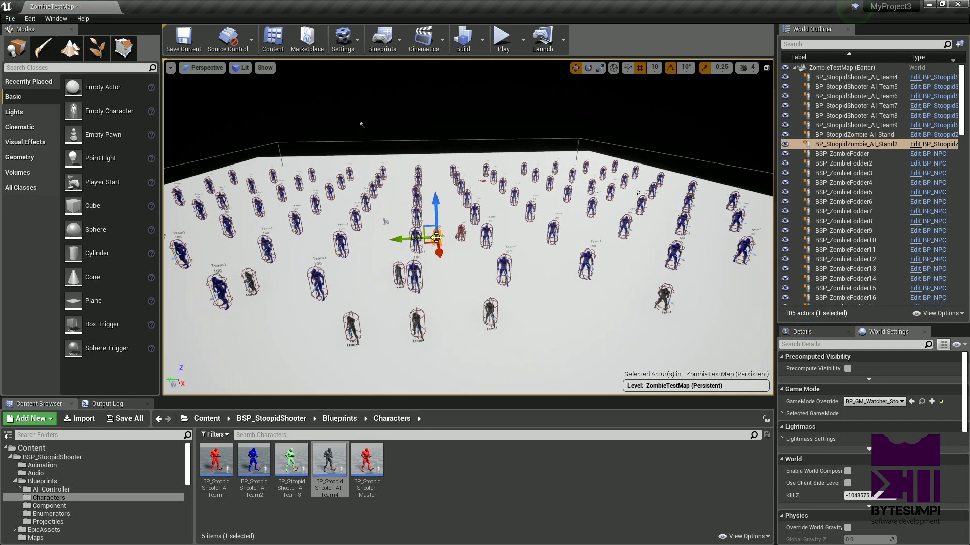
key(ctrl+w)
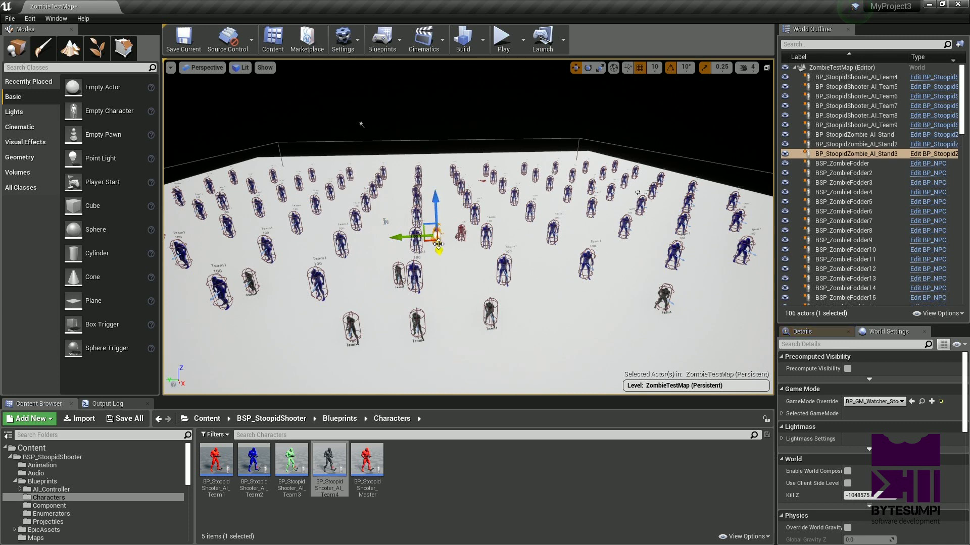
key(ctrl+w)
key(ctrl+w)
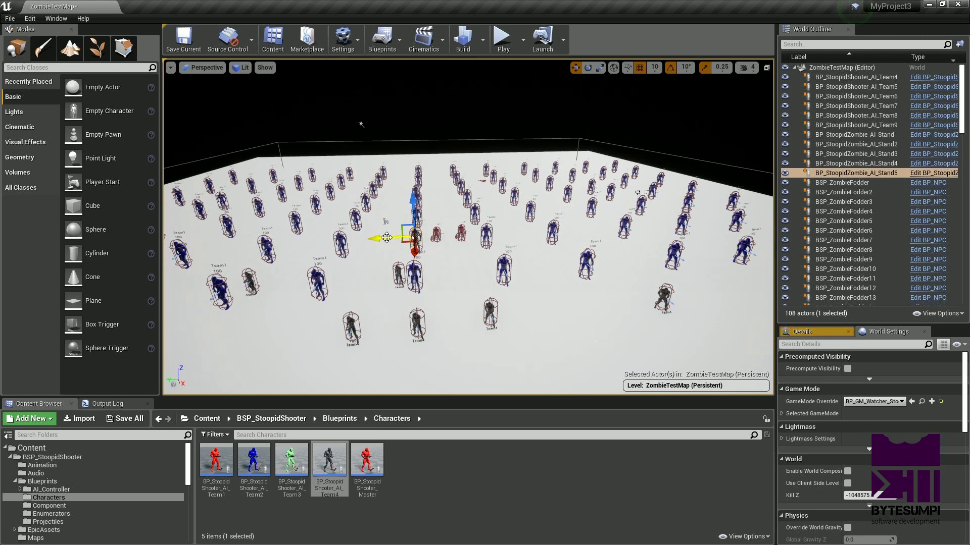
key(ctrl+w)
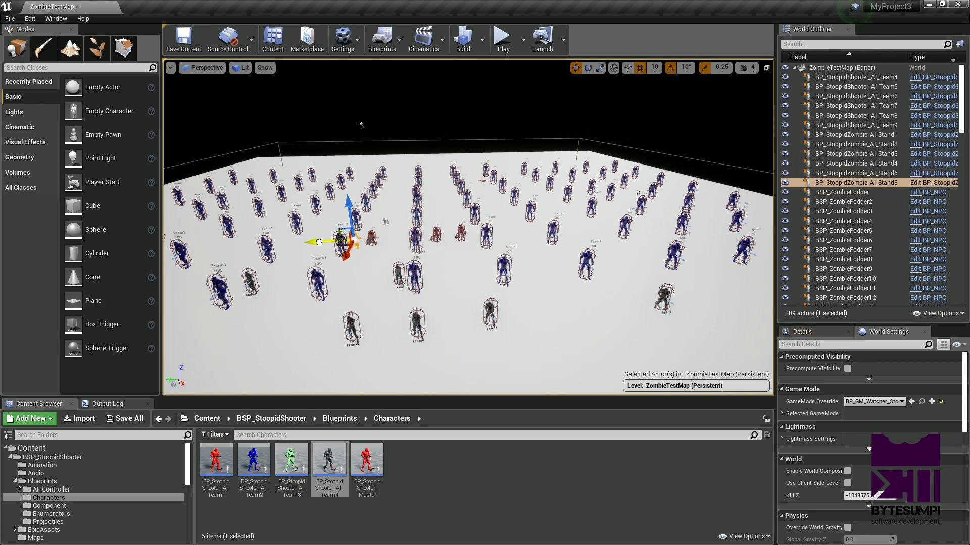
key(ctrl+w)
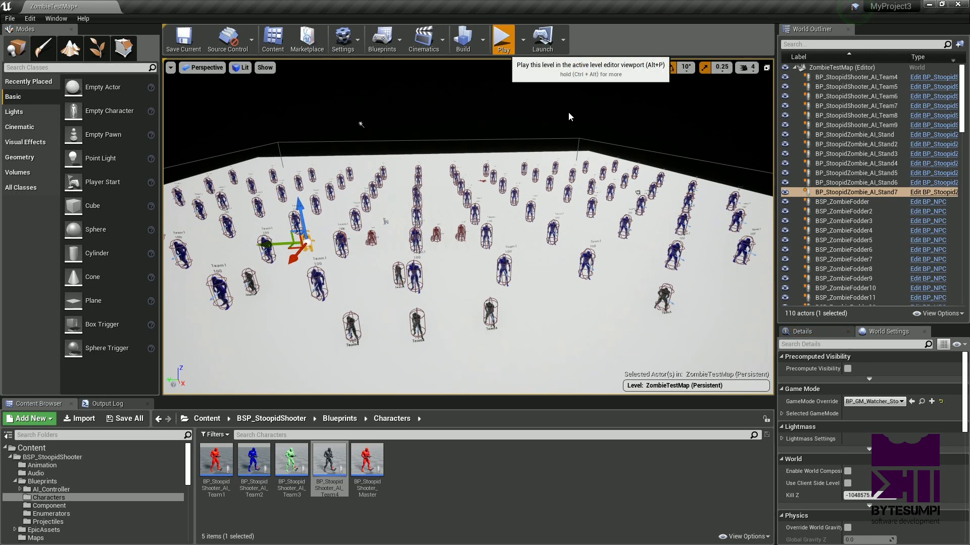
key(alt+p)
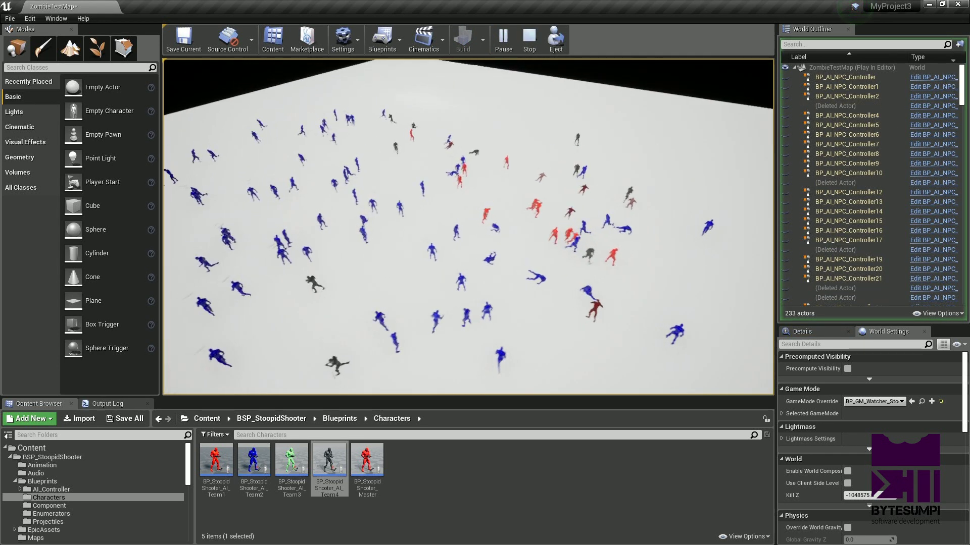